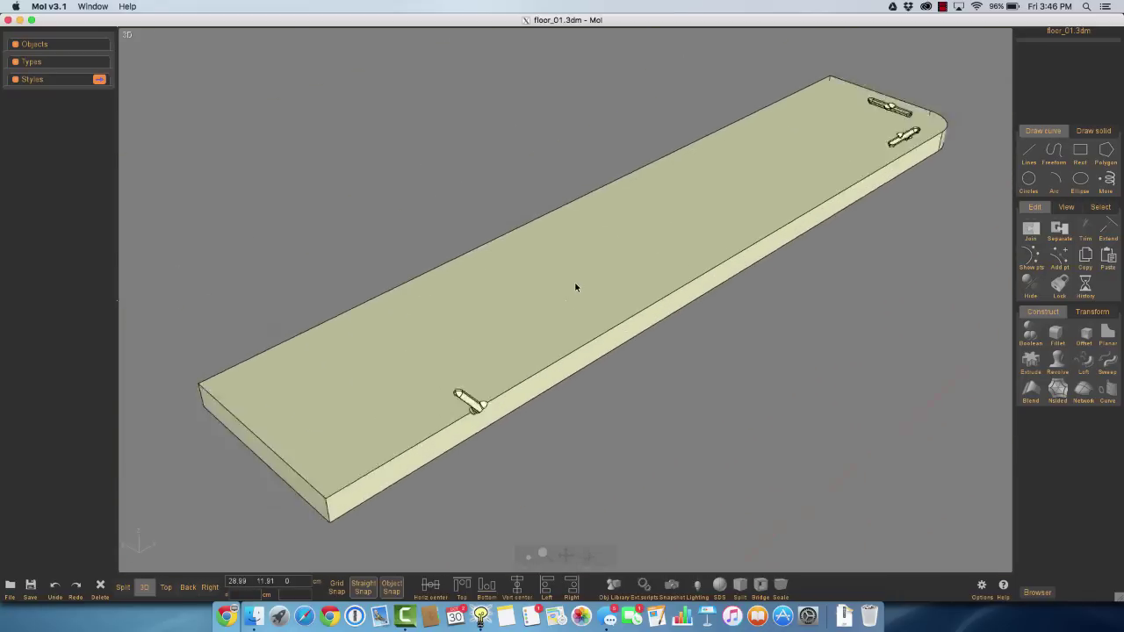
- Examine the floor board solid and the small cutouts on its top face and front edge from several angles
scroll(575, 287, "down", 3)
scroll(575, 288, "up", 3)
scroll(575, 287, "down", 1)
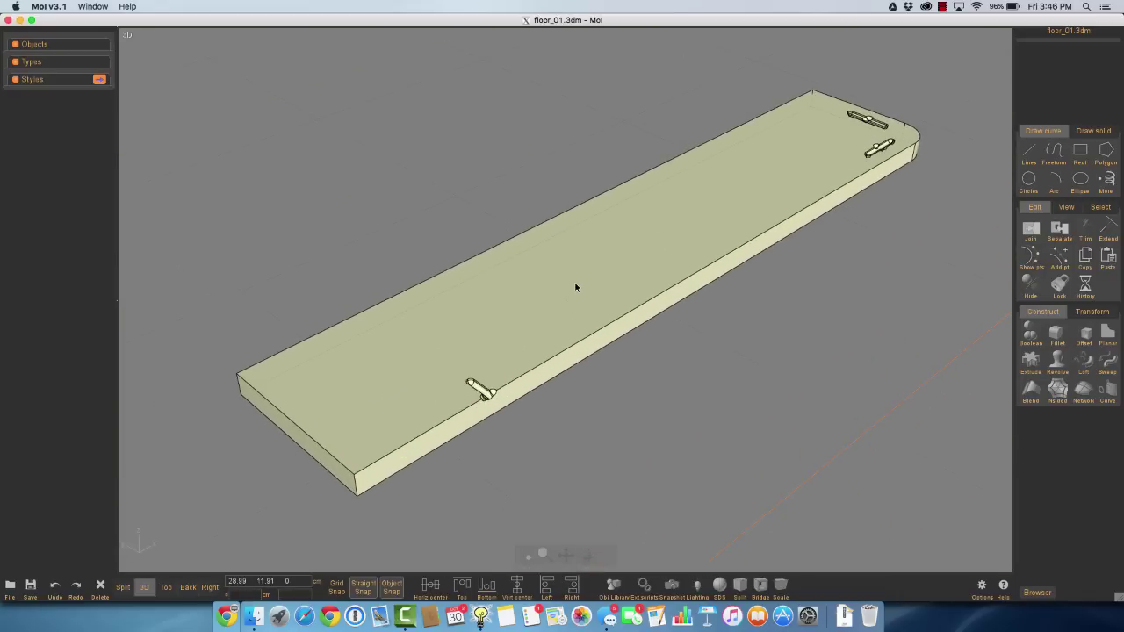
scroll(555, 349, "up", 4)
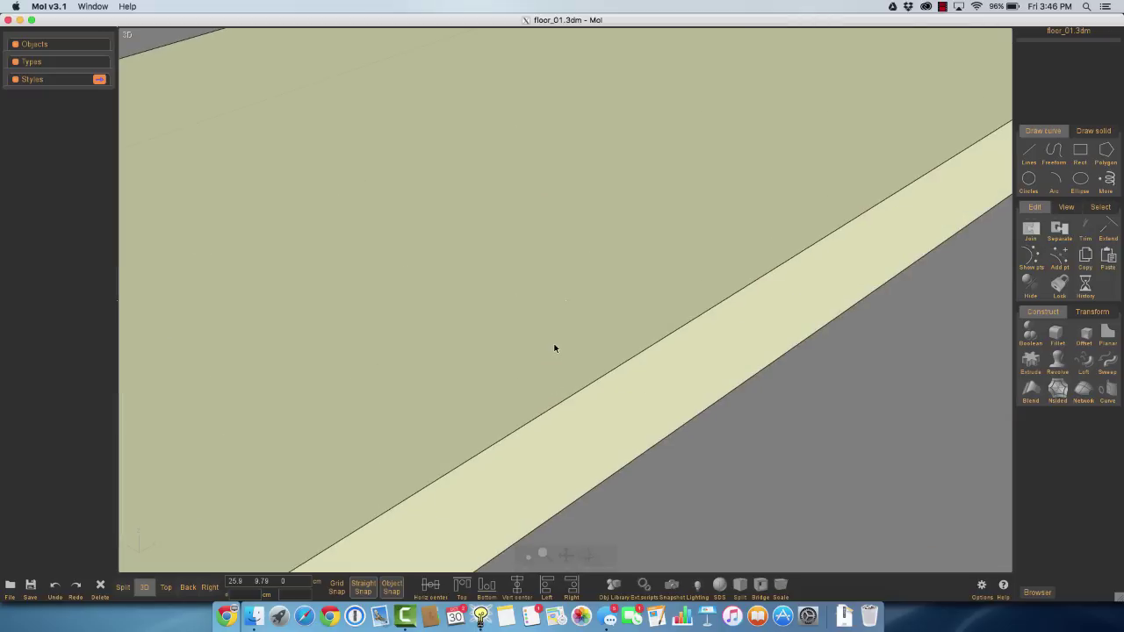
scroll(554, 348, "down", 5)
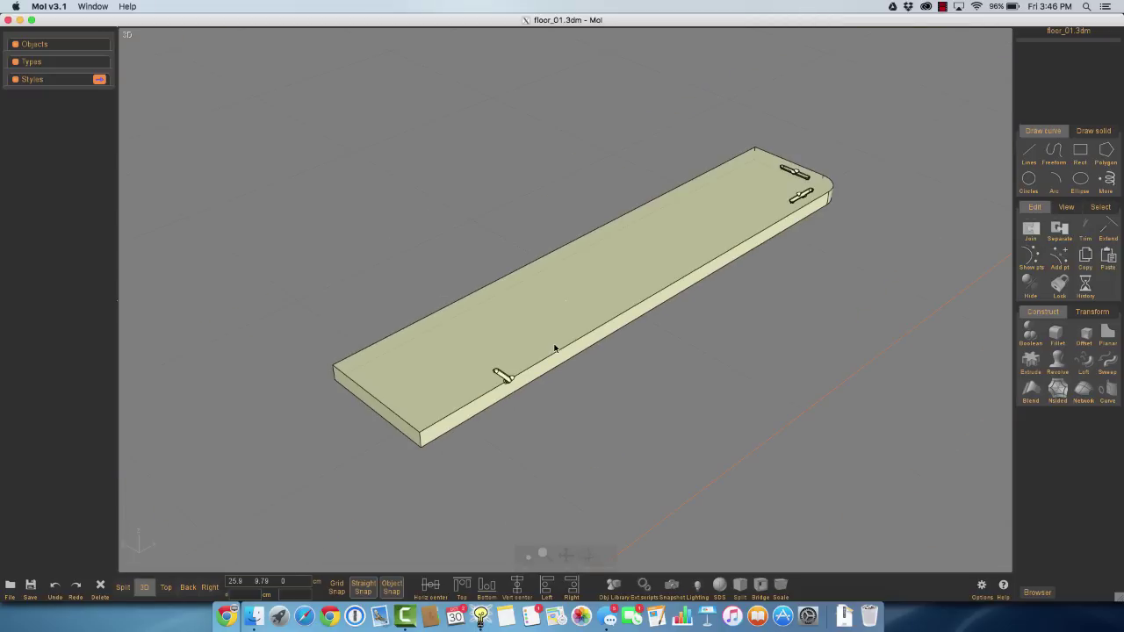
left_click(503, 375)
scroll(510, 381, "up", 1)
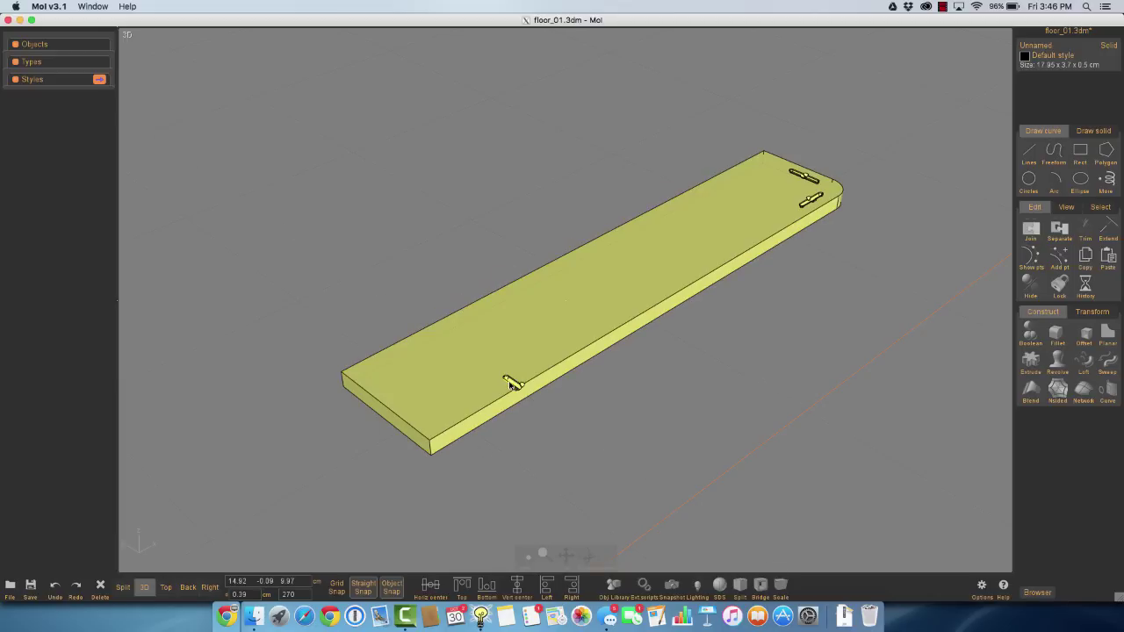
key("super+z")
left_click(587, 402)
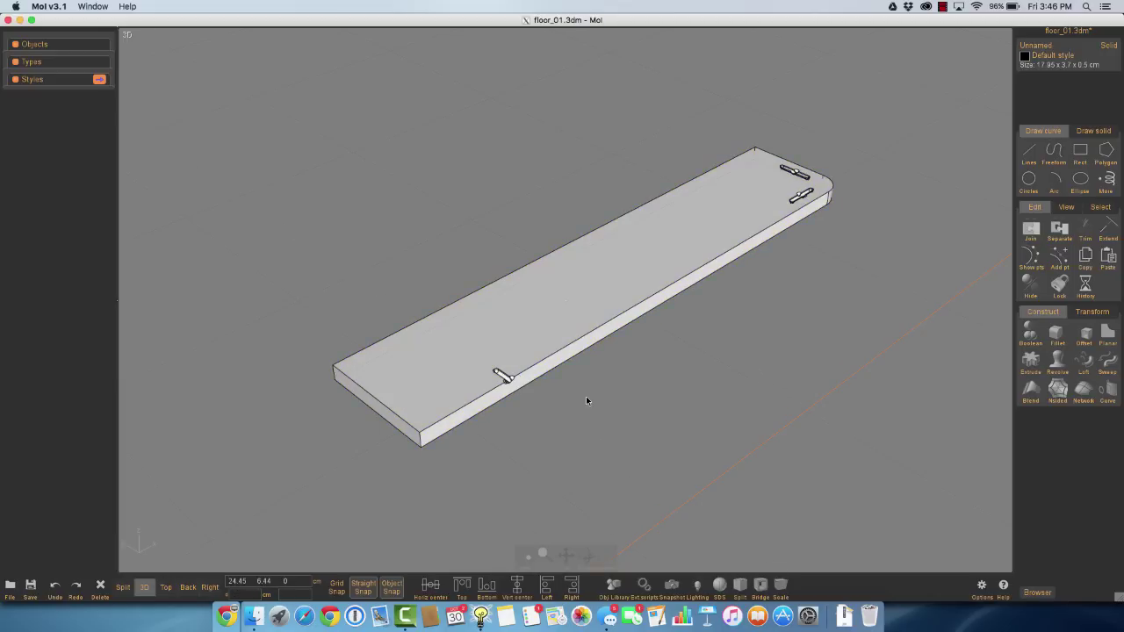
mouse_move(586, 399)
right_mouse_down()
mouse_move(565, 404)
mouse_move(571, 384)
mouse_move(583, 398)
right_mouse_up()
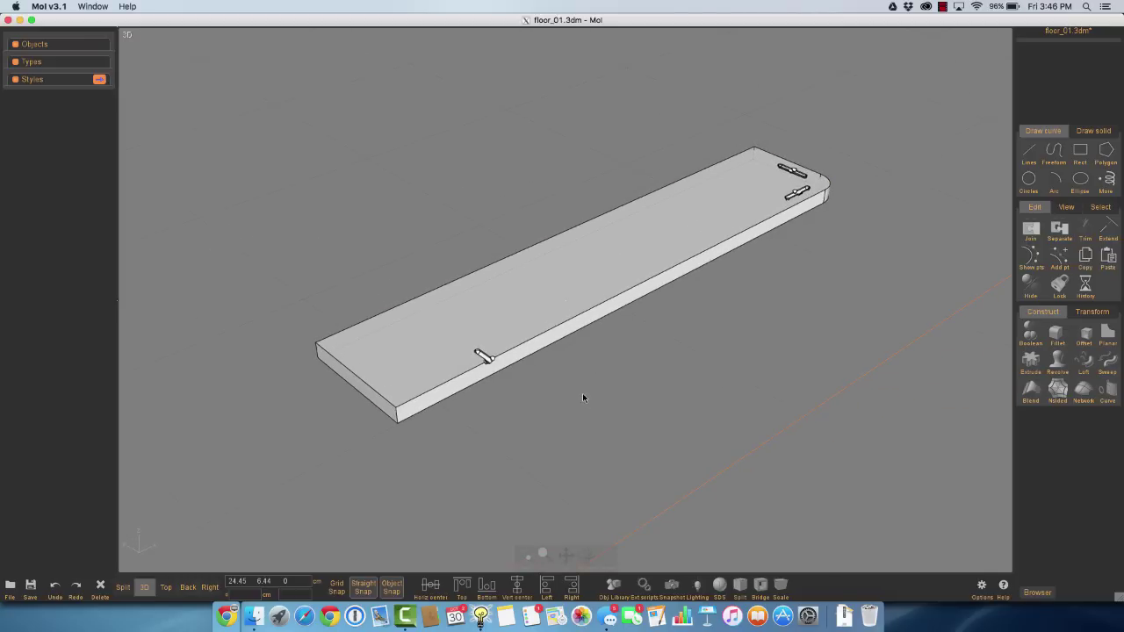
key("super+a")
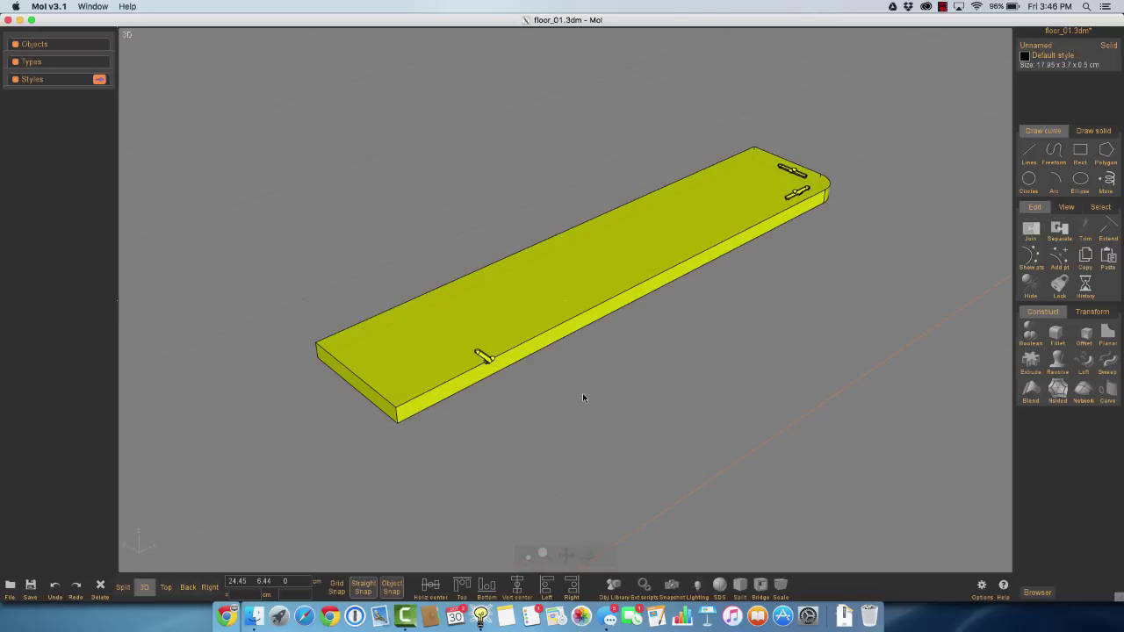
scroll(583, 398, "up", 2)
right_click_drag(582, 398, 590, 375)
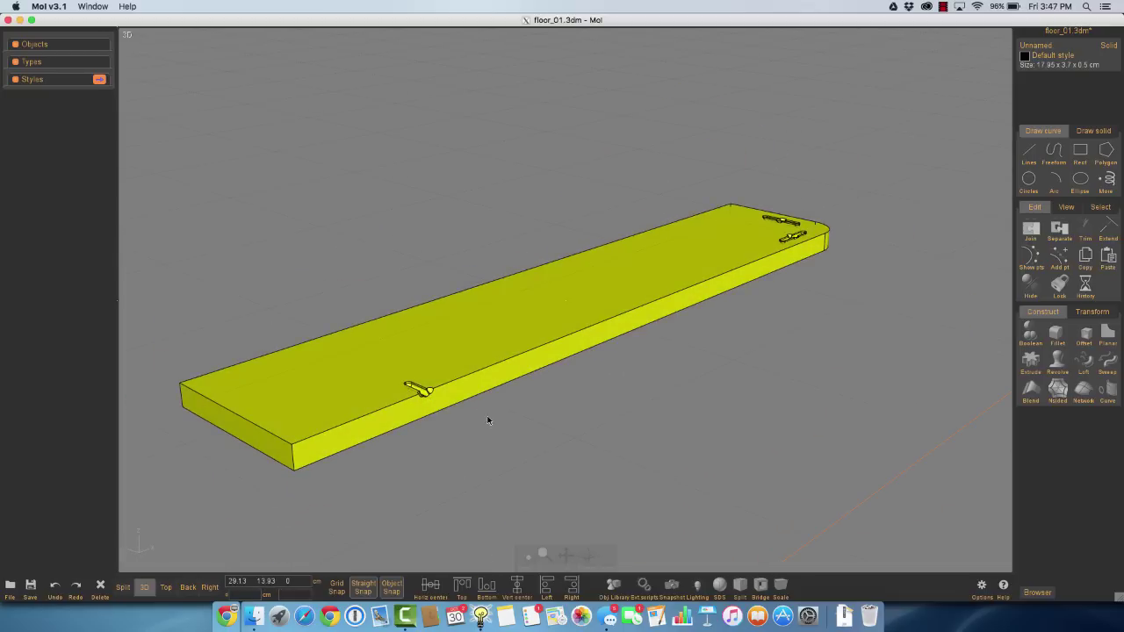
- Try a circular 0.14 cm fillet on the board's upper front edge, rounded corner and adjoining end edge
left_click(479, 365)
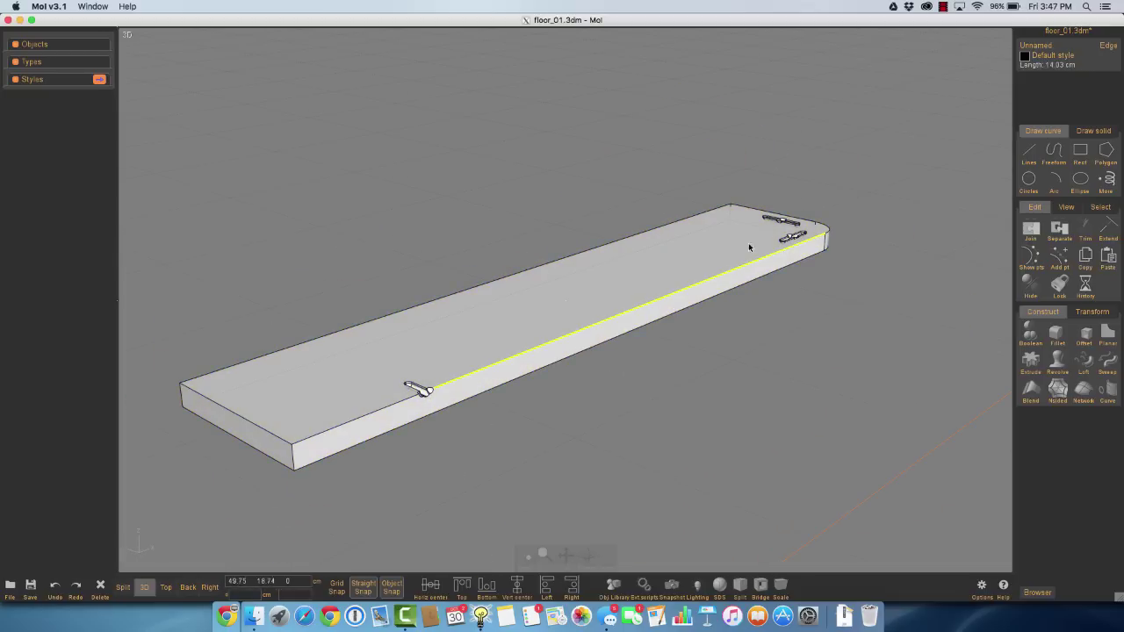
left_click(822, 225)
left_click(813, 223)
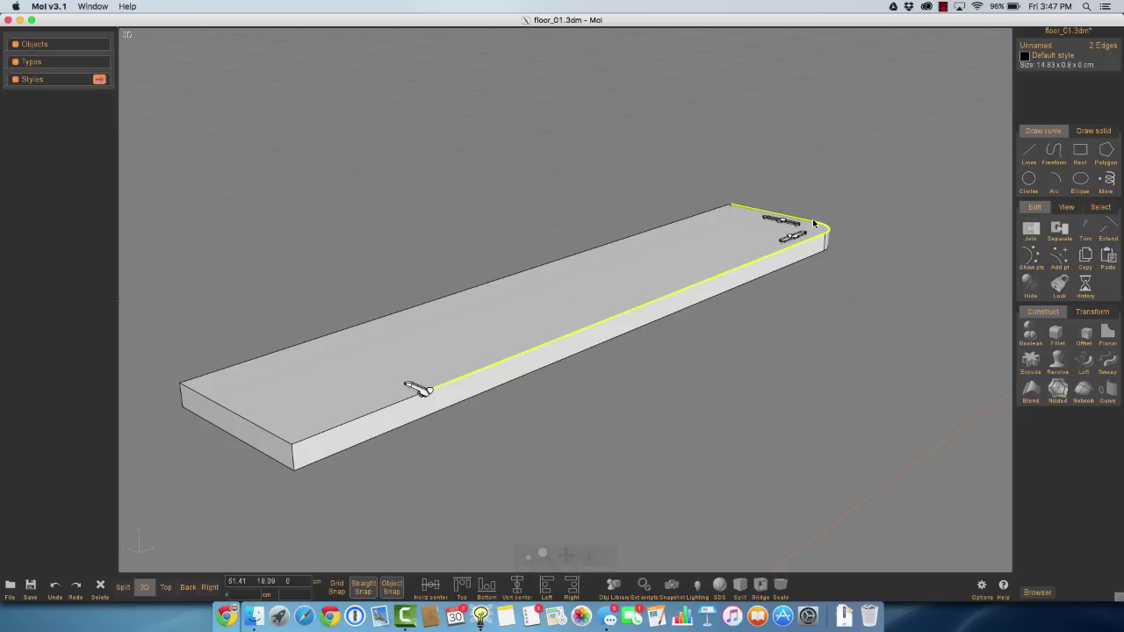
right_click_drag(843, 278, 825, 301)
key("f")
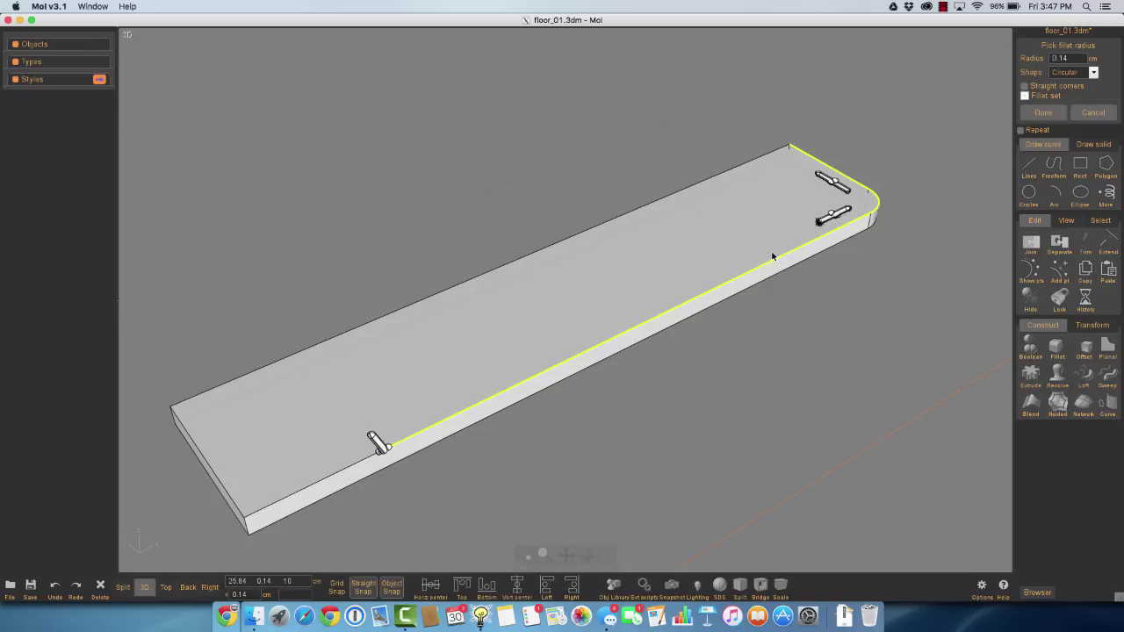
left_click(773, 257)
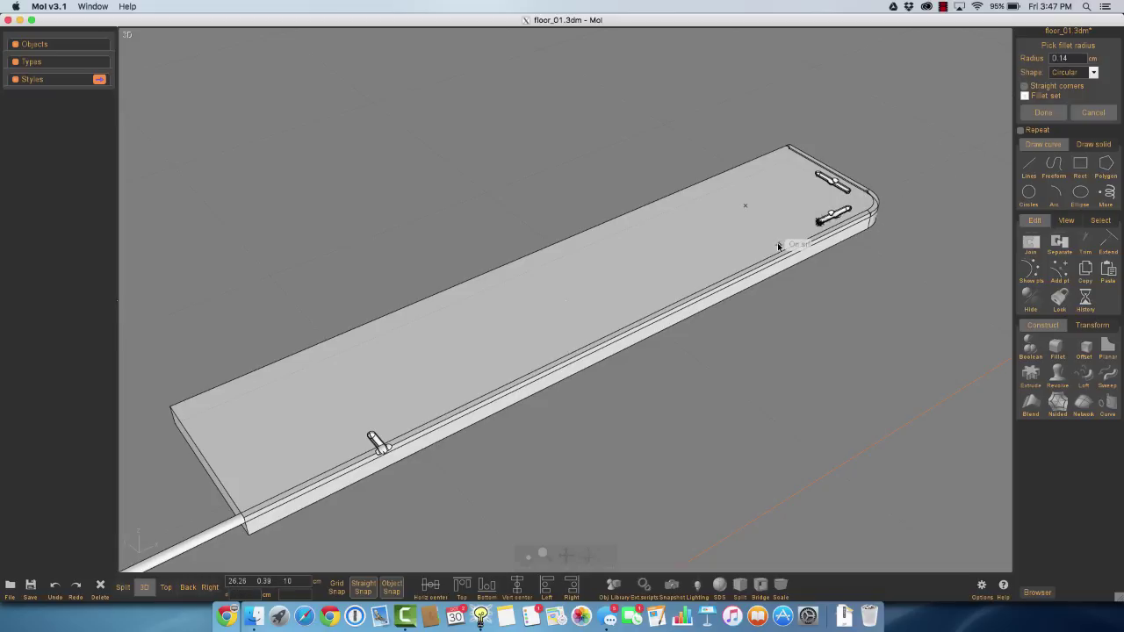
- Set the fillet radius to .03 cm
double_click(1067, 59)
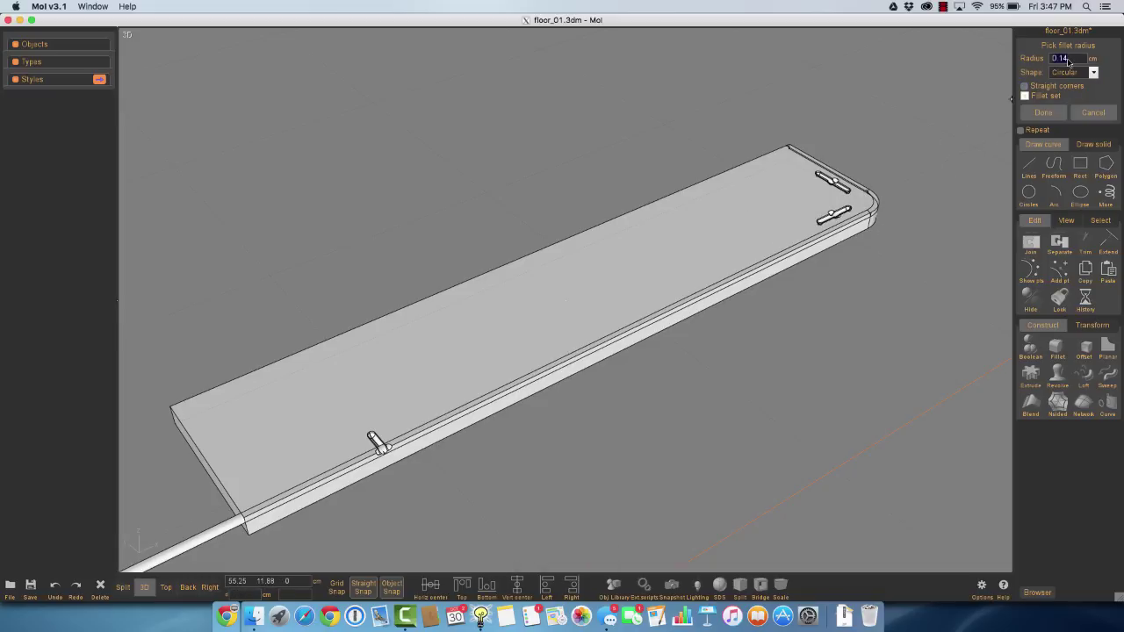
left_click(1068, 58)
left_click(1021, 145)
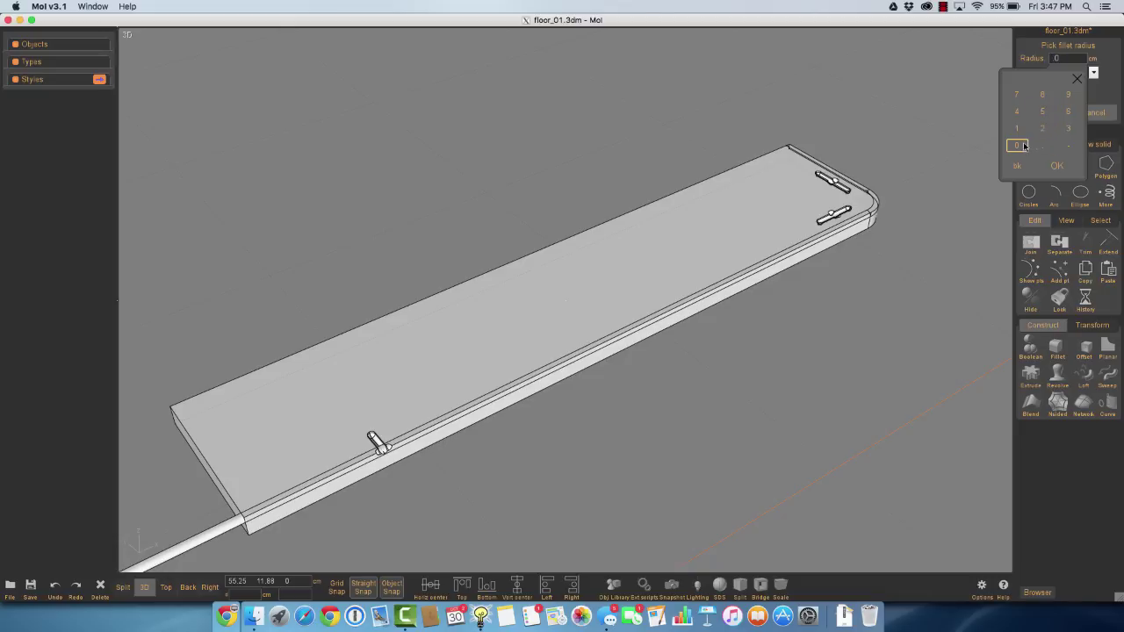
left_click(1068, 128)
left_click(1058, 165)
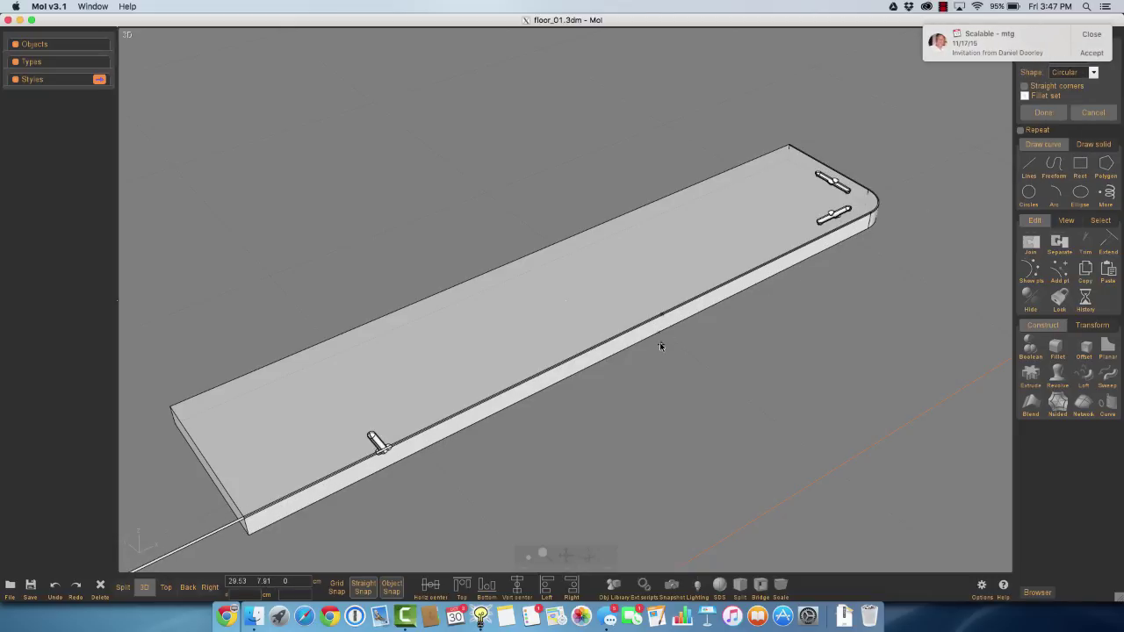
- Examine the filleted edge along the board, especially where it crosses the small cutout on the front edge
scroll(660, 346, "up", 2)
scroll(660, 342, "up", 10)
scroll(659, 342, "down", 9)
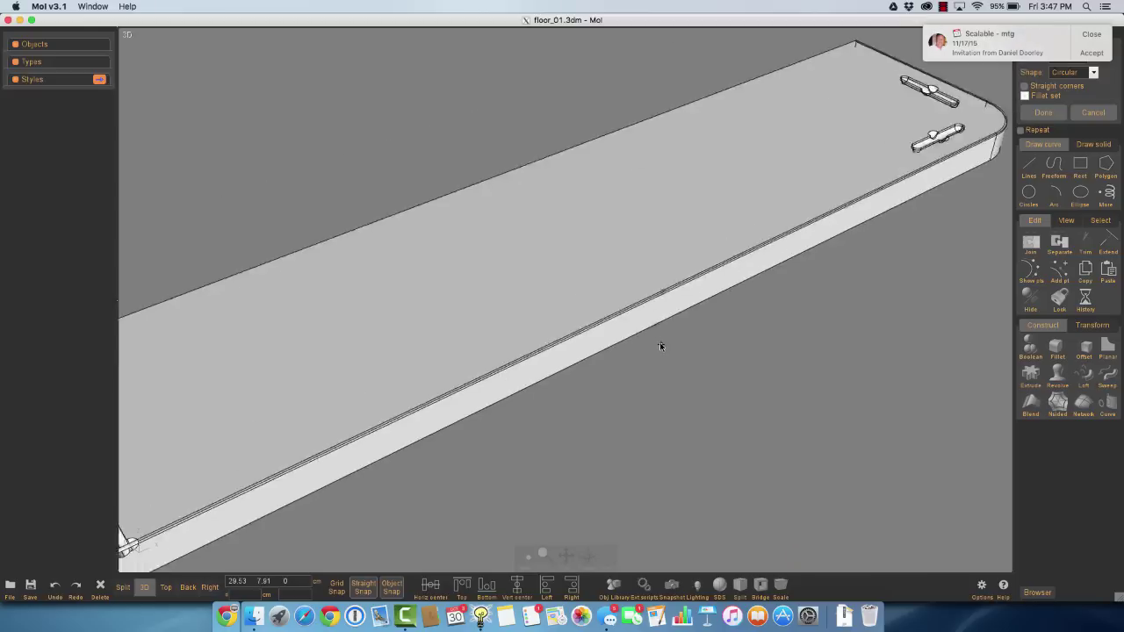
scroll(660, 342, "up", 4)
scroll(660, 341, "down", 4)
scroll(661, 346, "down", 1)
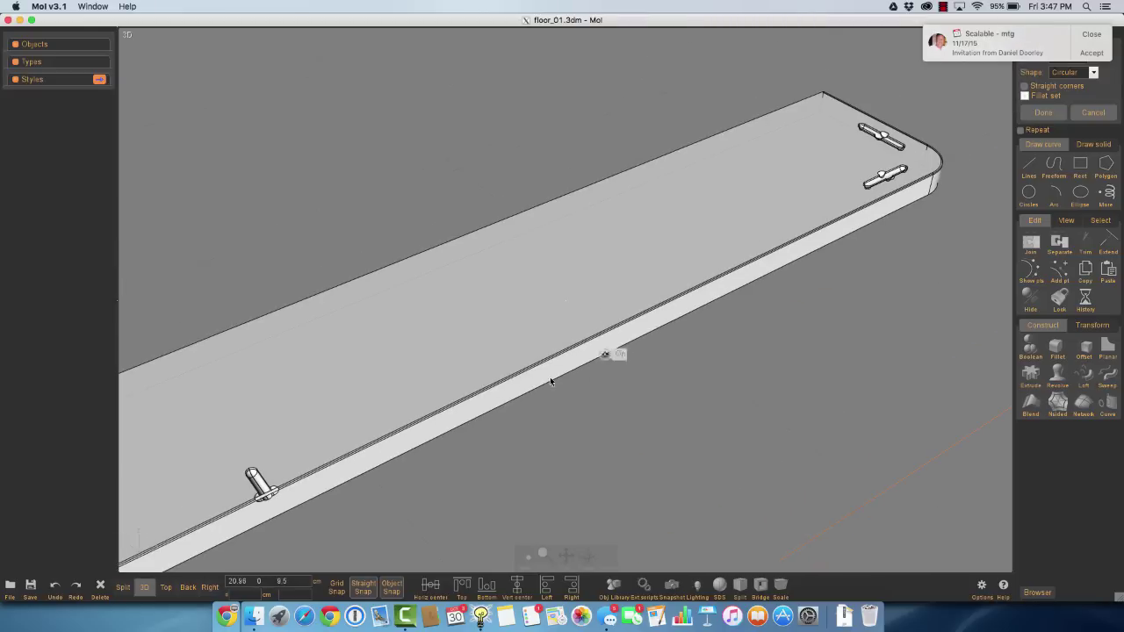
scroll(291, 488, "up", 4)
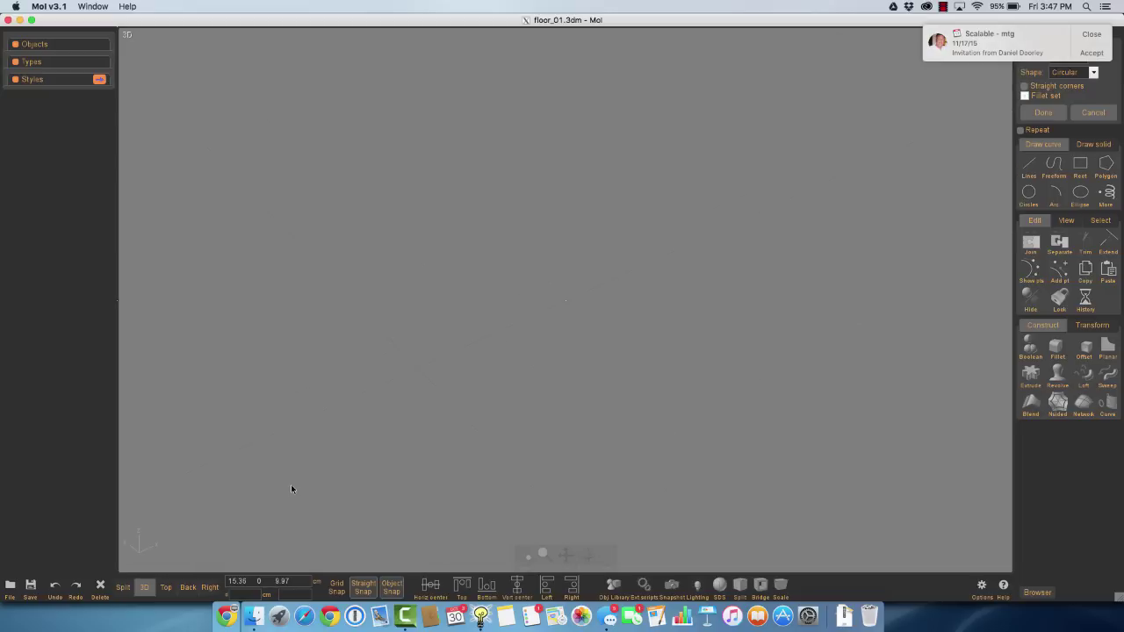
scroll(291, 488, "down", 5)
scroll(291, 487, "up", 4)
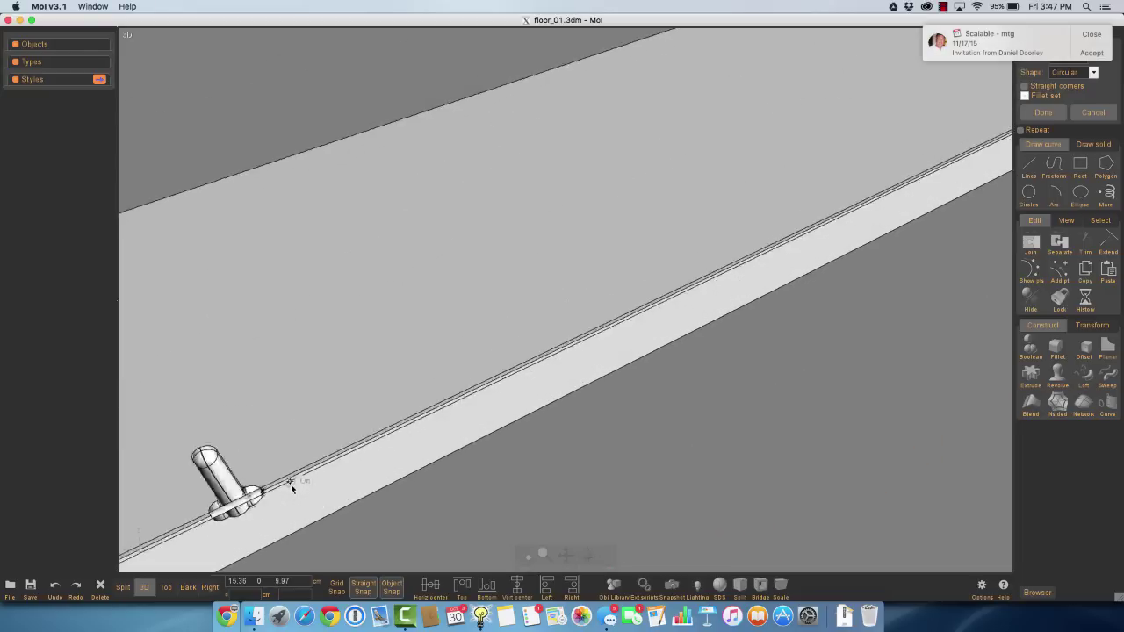
scroll(292, 488, "down", 2)
scroll(291, 487, "down", 3)
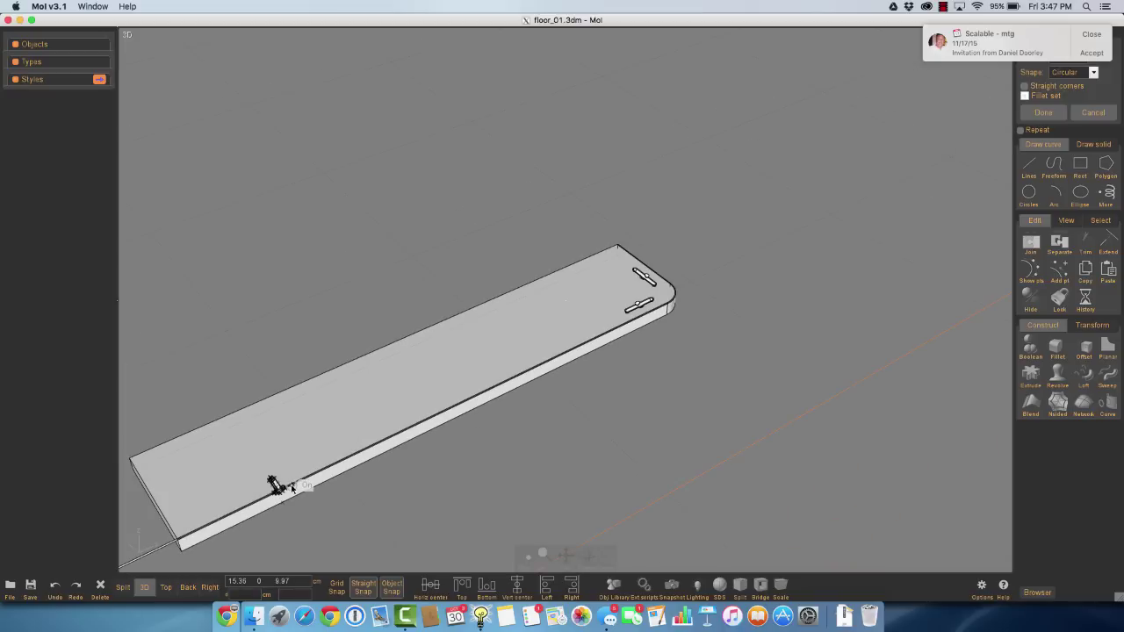
left_click(1092, 34)
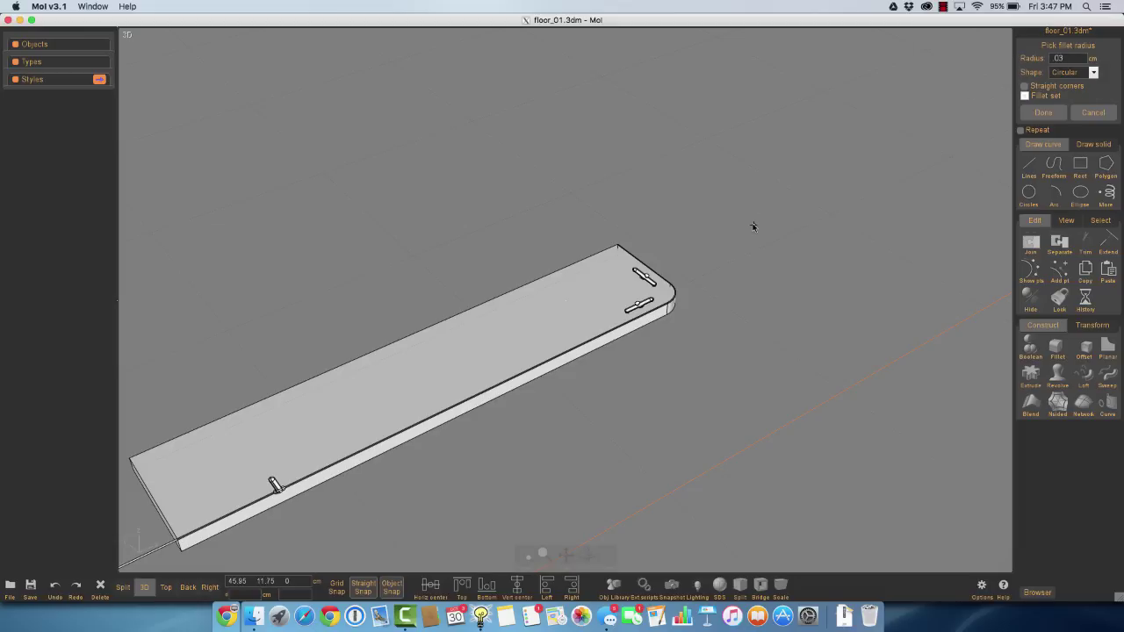
middle_click_drag(753, 226, 860, 162)
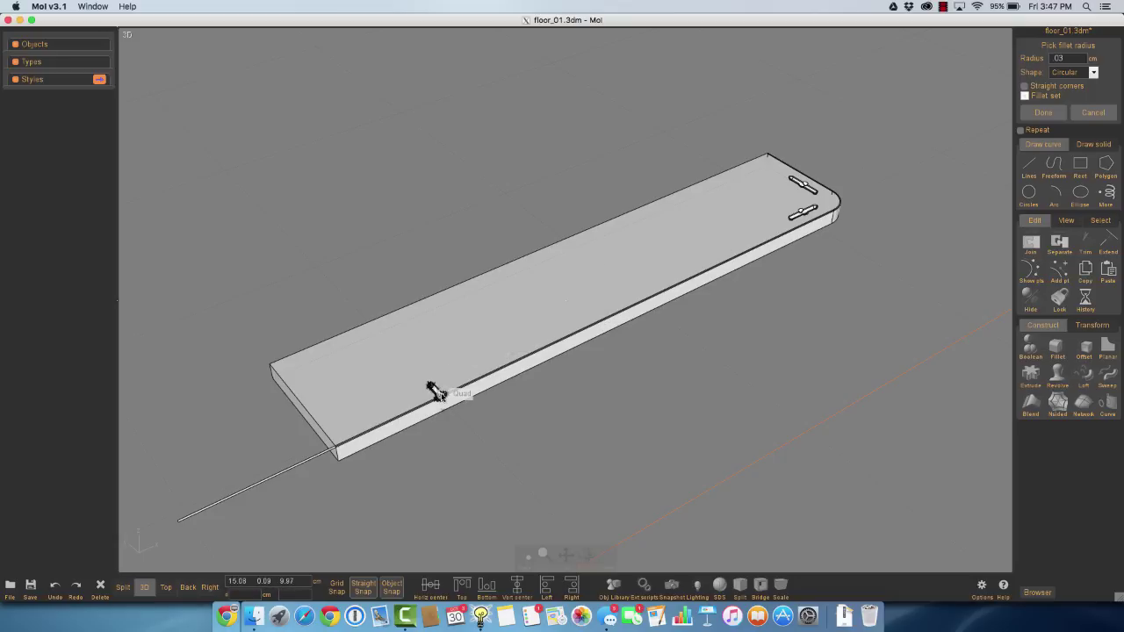
scroll(435, 392, "up", 5)
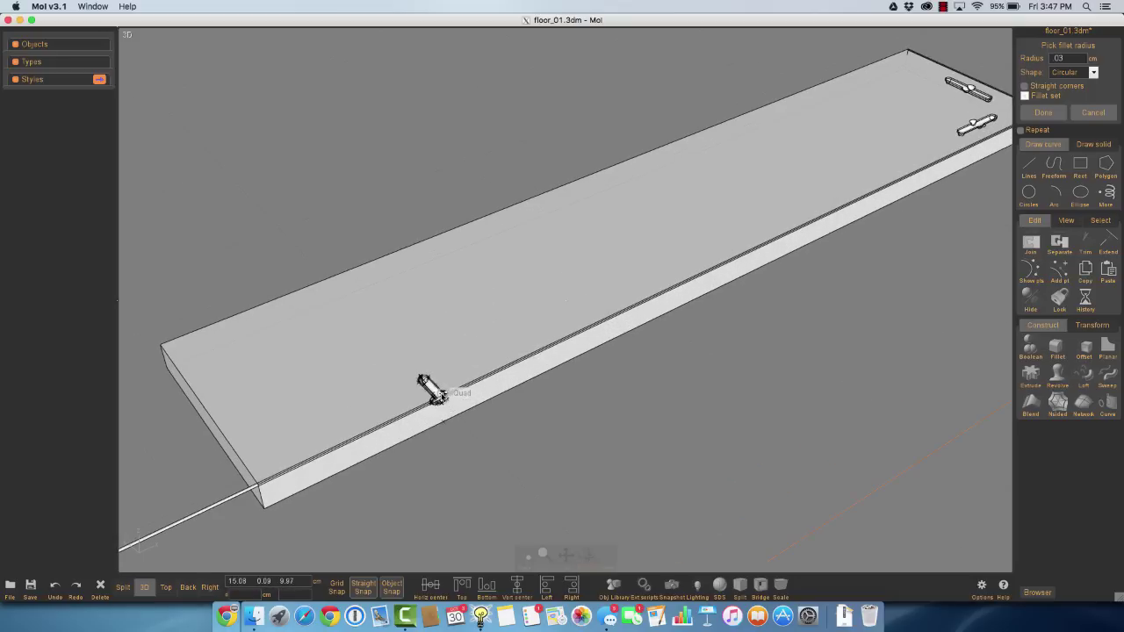
scroll(441, 397, "up", 5)
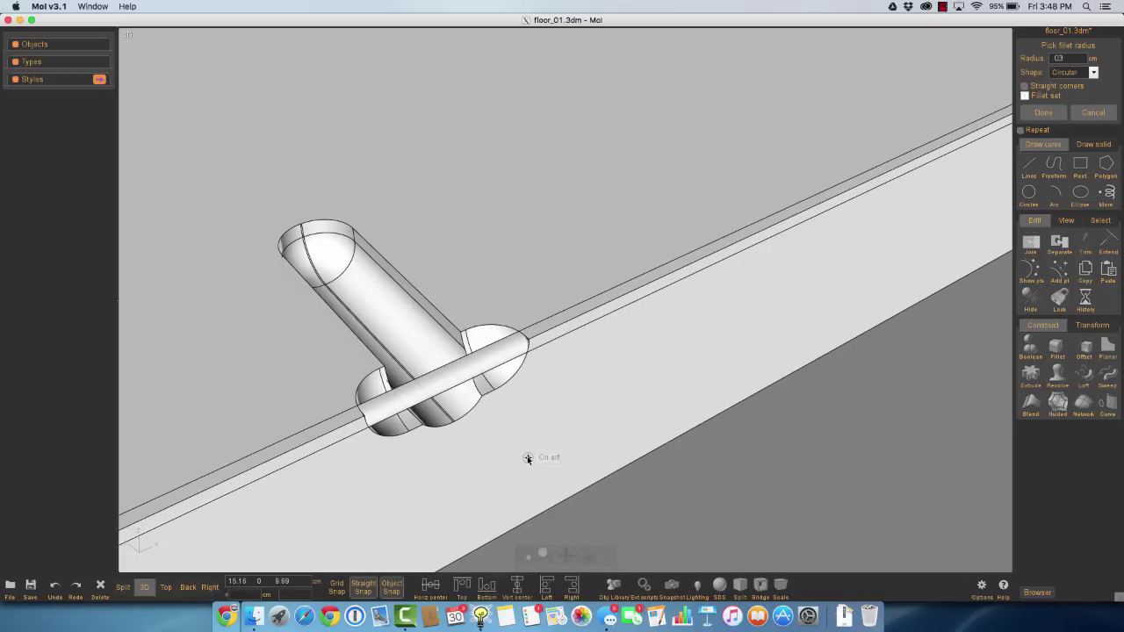
- Cancel the fillet and clear the edge selection
left_click(1094, 112)
scroll(835, 208, "down", 5)
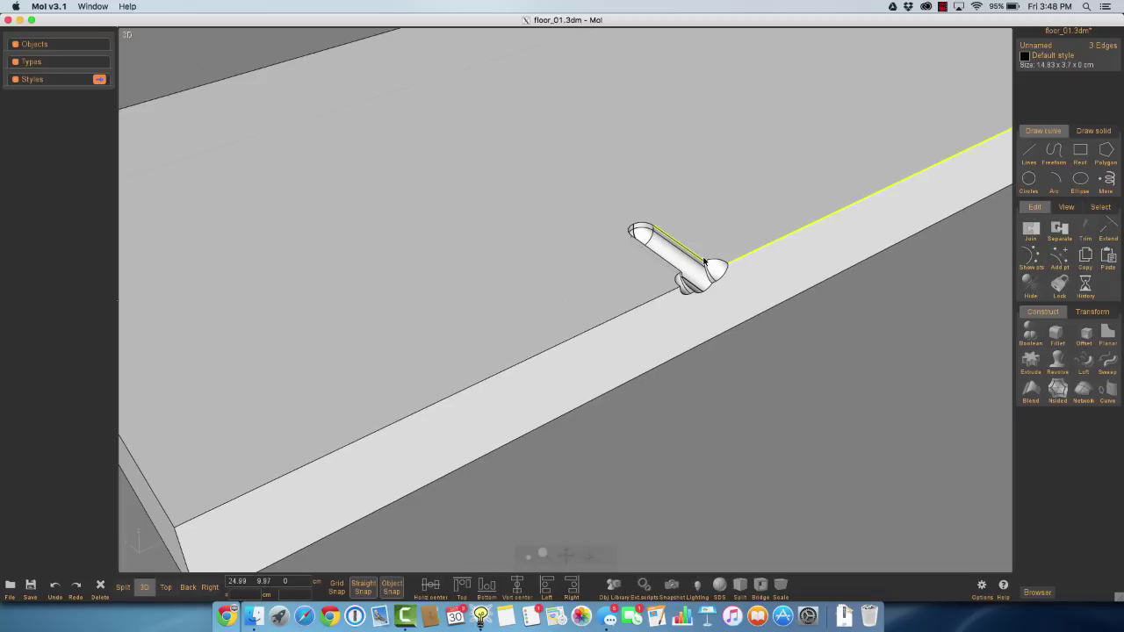
key("Escape")
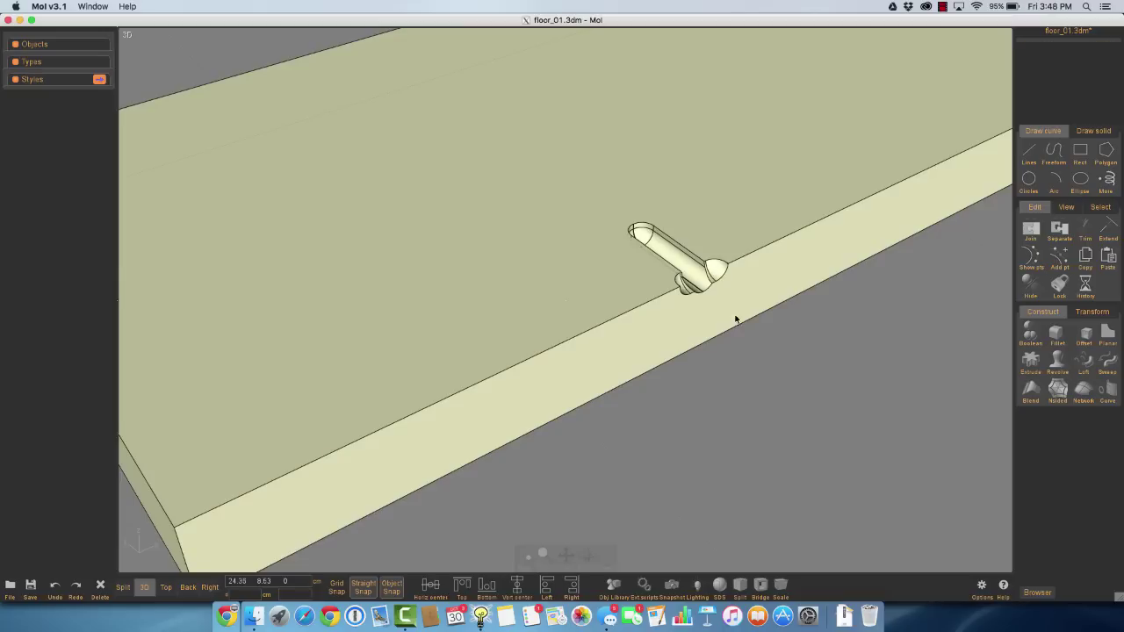
- Inspect the rounded face of the front-edge cutout, its curved boundary edge and the tiny edge at its corner
left_click(713, 277)
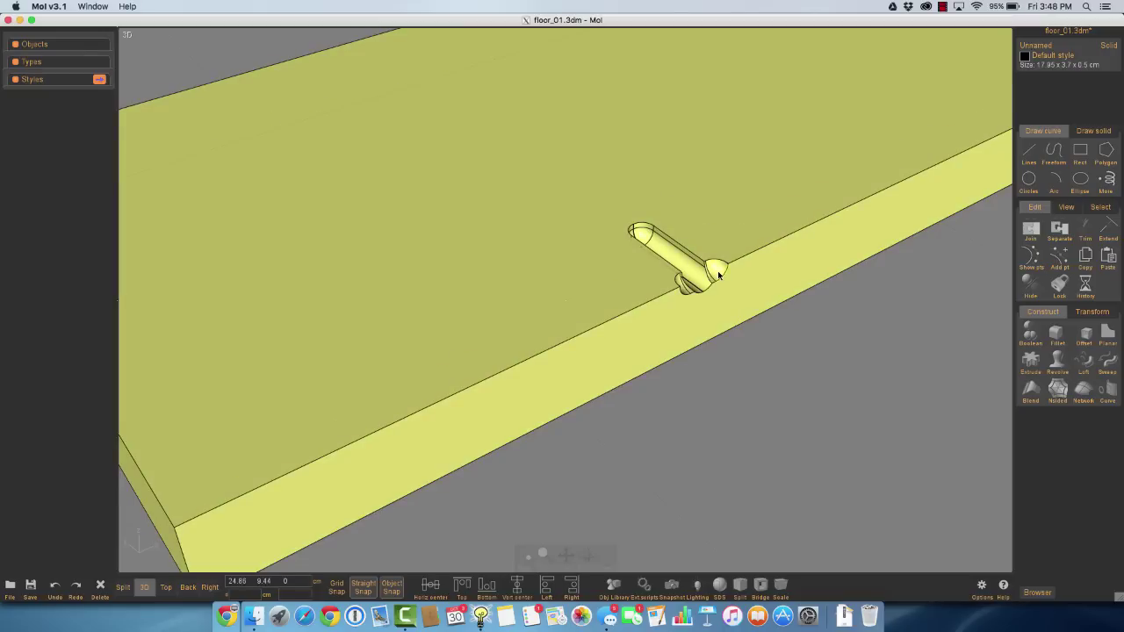
left_click(718, 275)
scroll(718, 275, "up", 10)
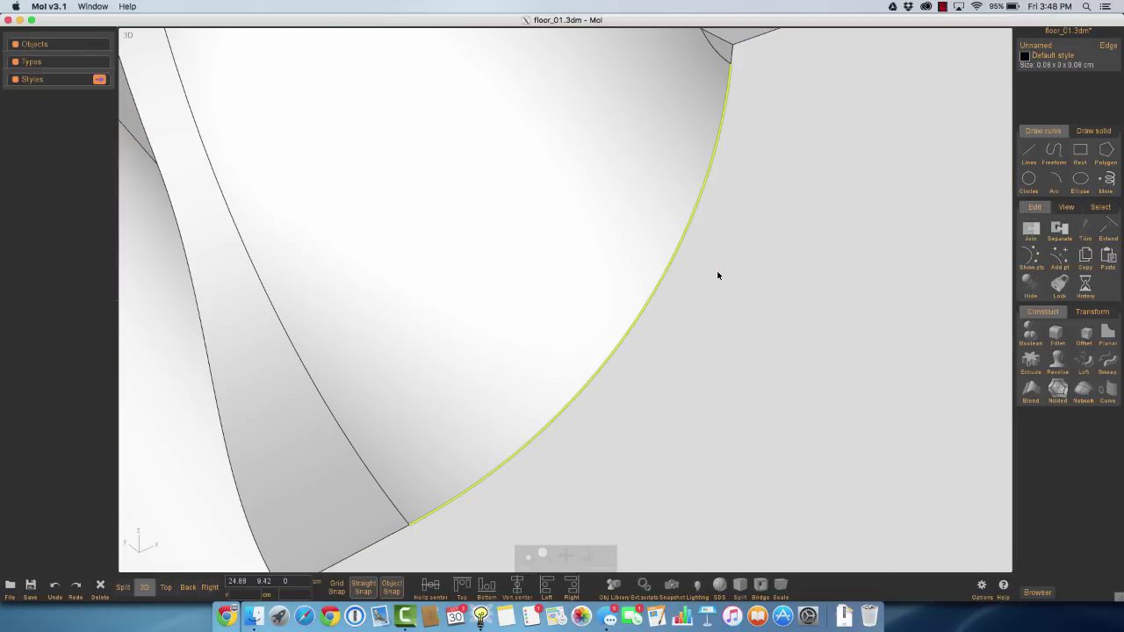
scroll(719, 275, "down", 8)
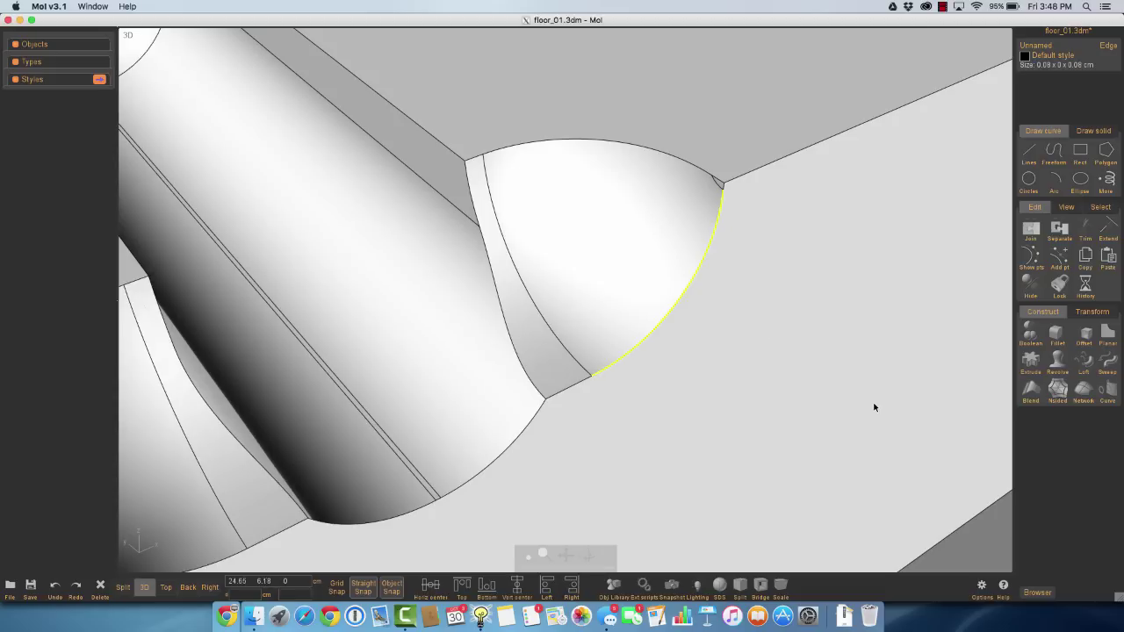
left_click(976, 534)
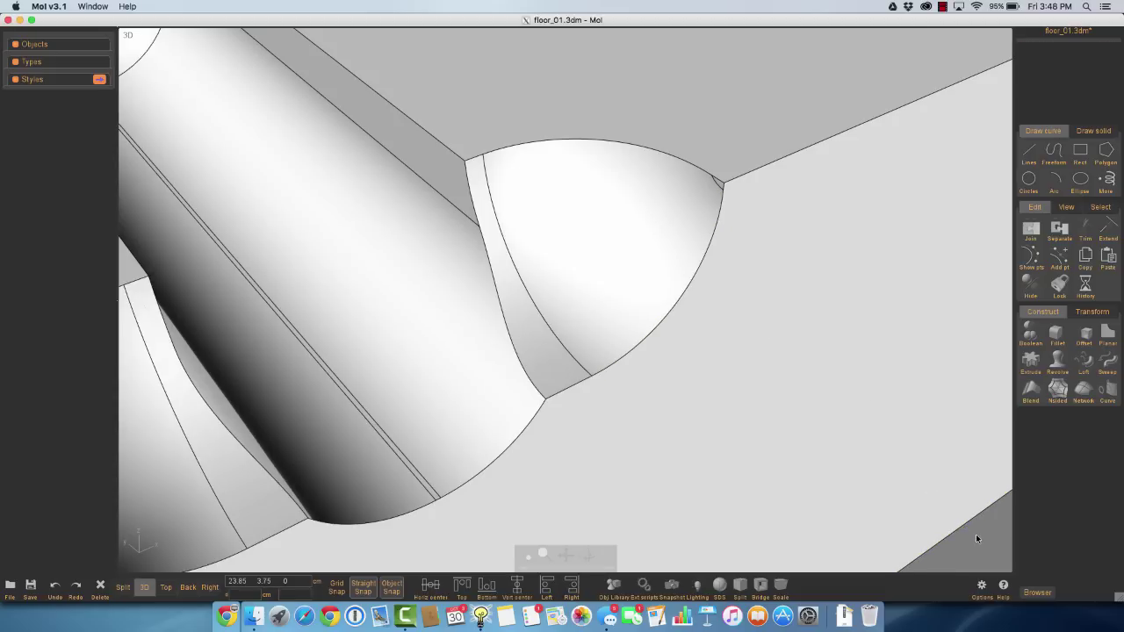
left_click(669, 203)
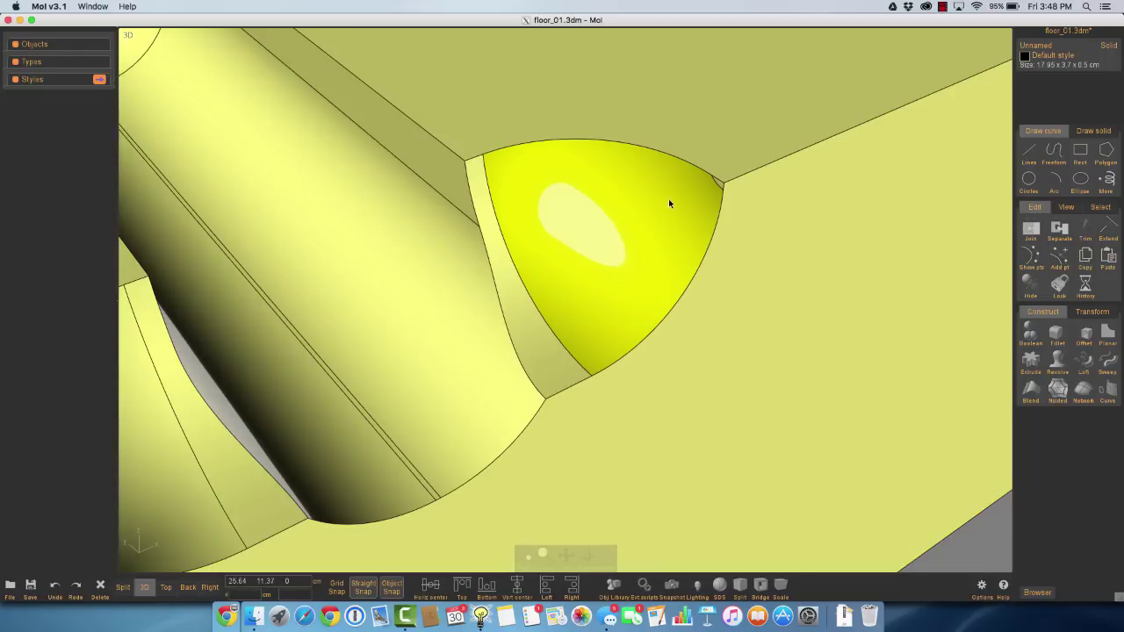
left_click(717, 187)
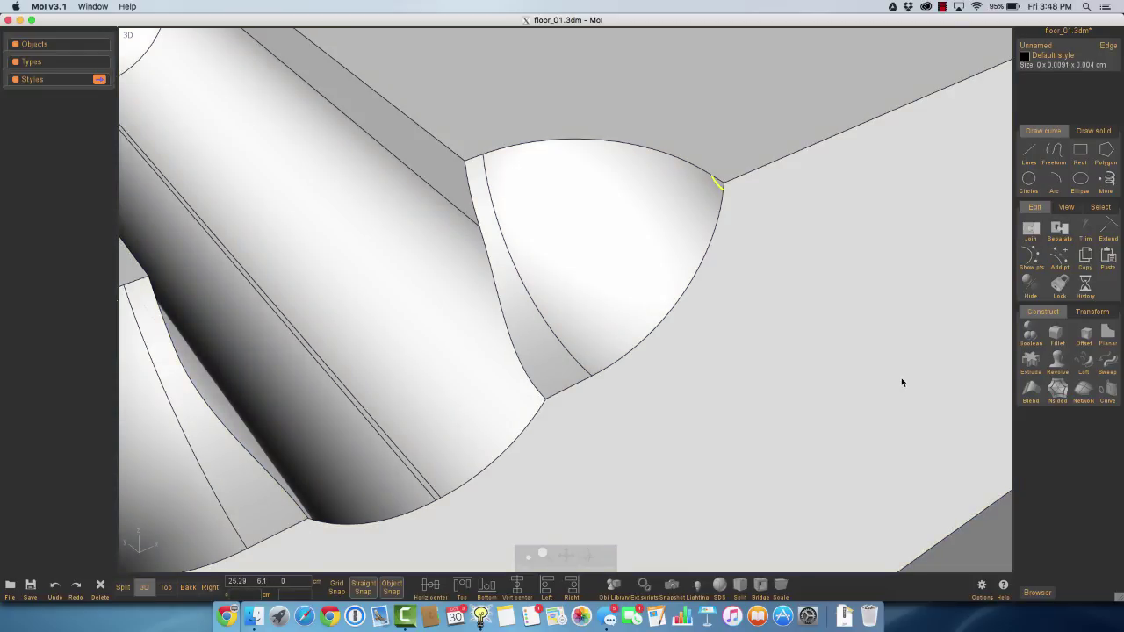
left_click(985, 527)
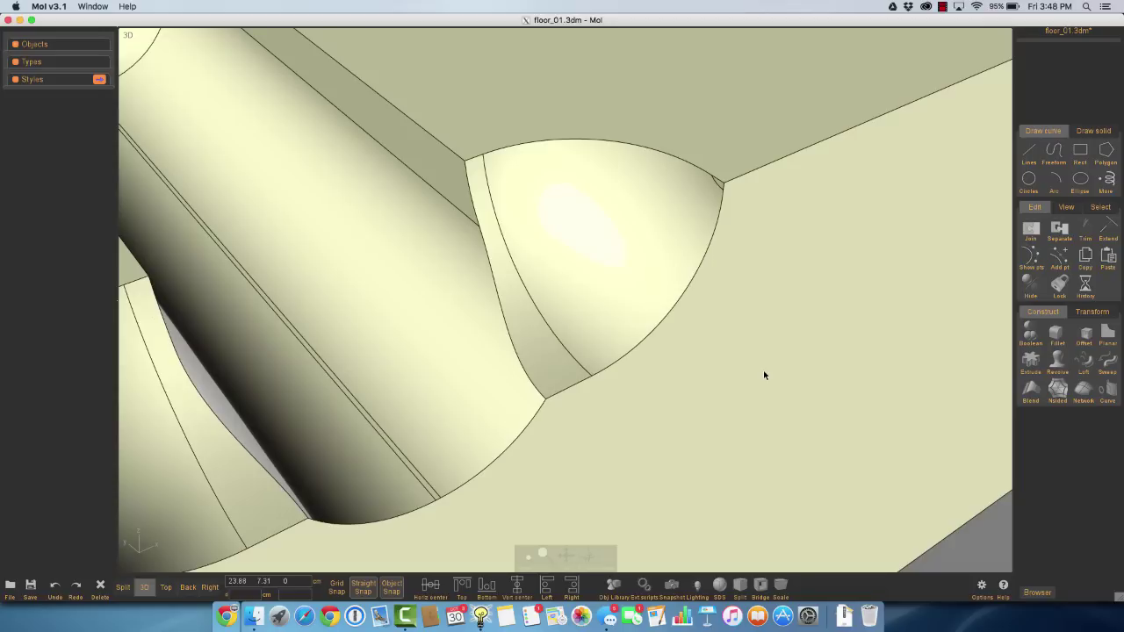
left_click(617, 278)
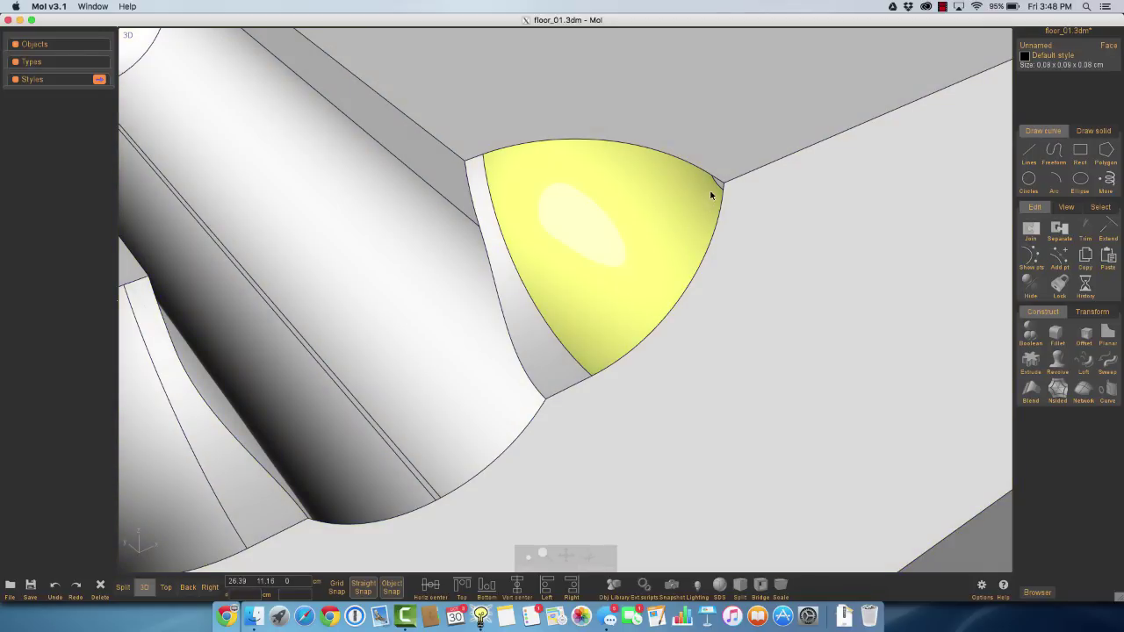
scroll(711, 195, "up", 5)
scroll(712, 195, "down", 5)
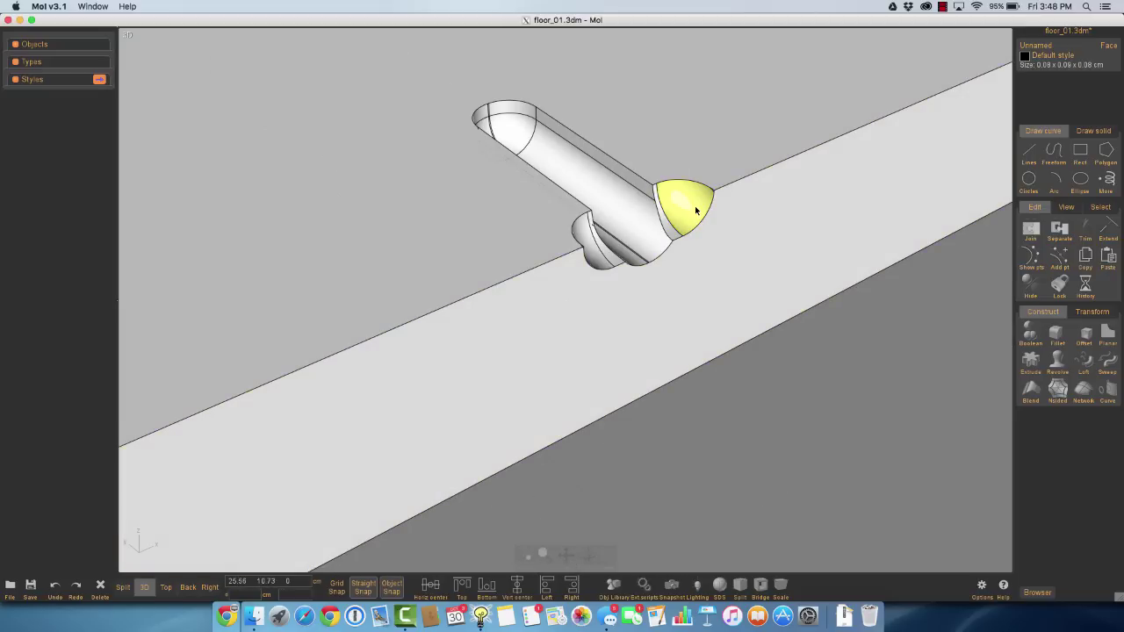
- Delete the rounded end face of the front-edge cutout together with the tiny sliver face at its corner
scroll(695, 208, "up", 5)
scroll(695, 210, "down", 2)
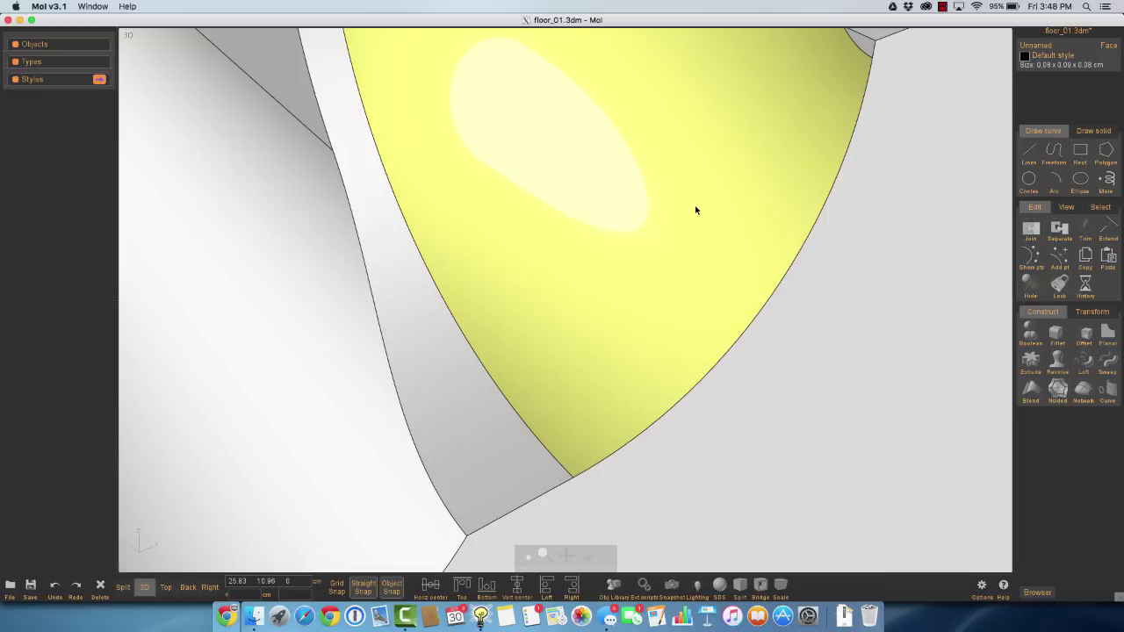
left_click(867, 46)
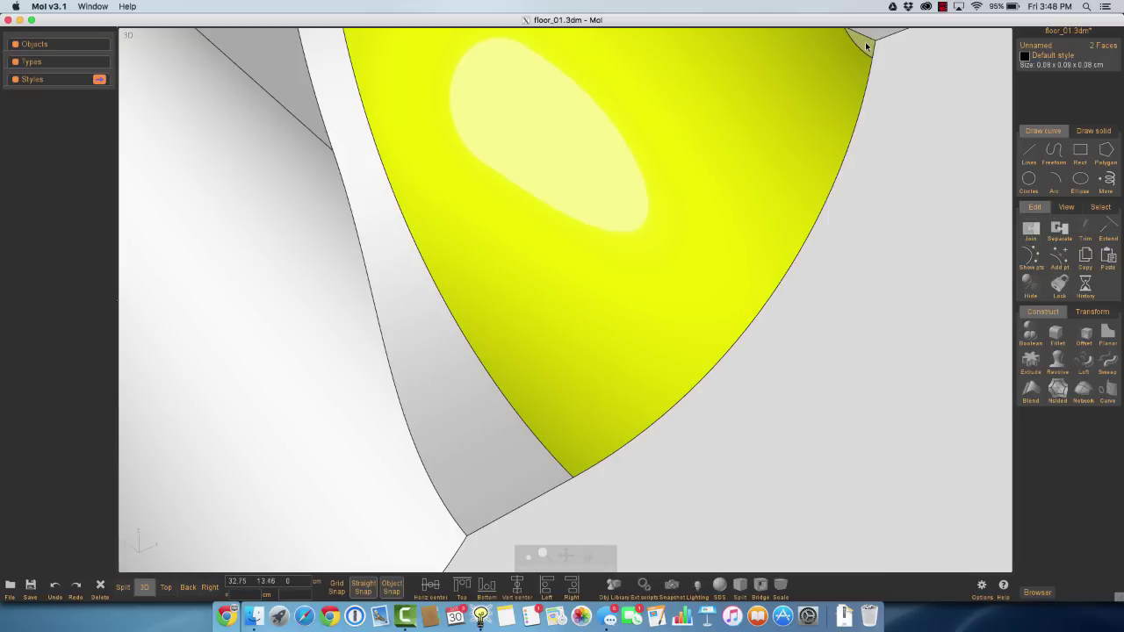
key("Escape")
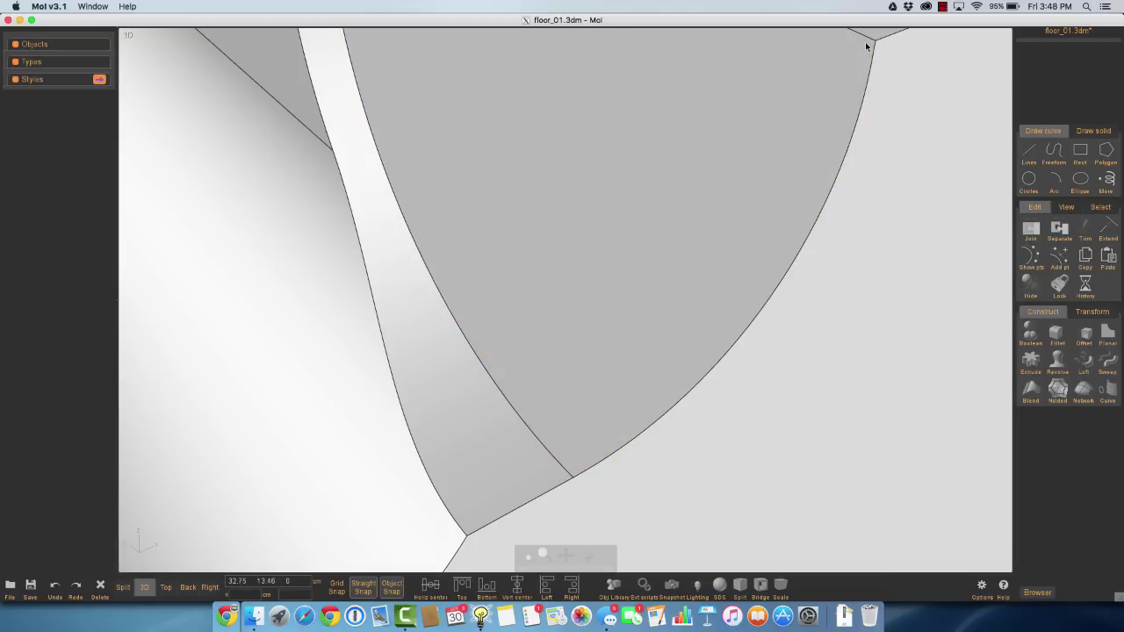
- Merge the curved edge of the opening on the board's front side with its tiny corner segment into one edge
left_click(866, 85)
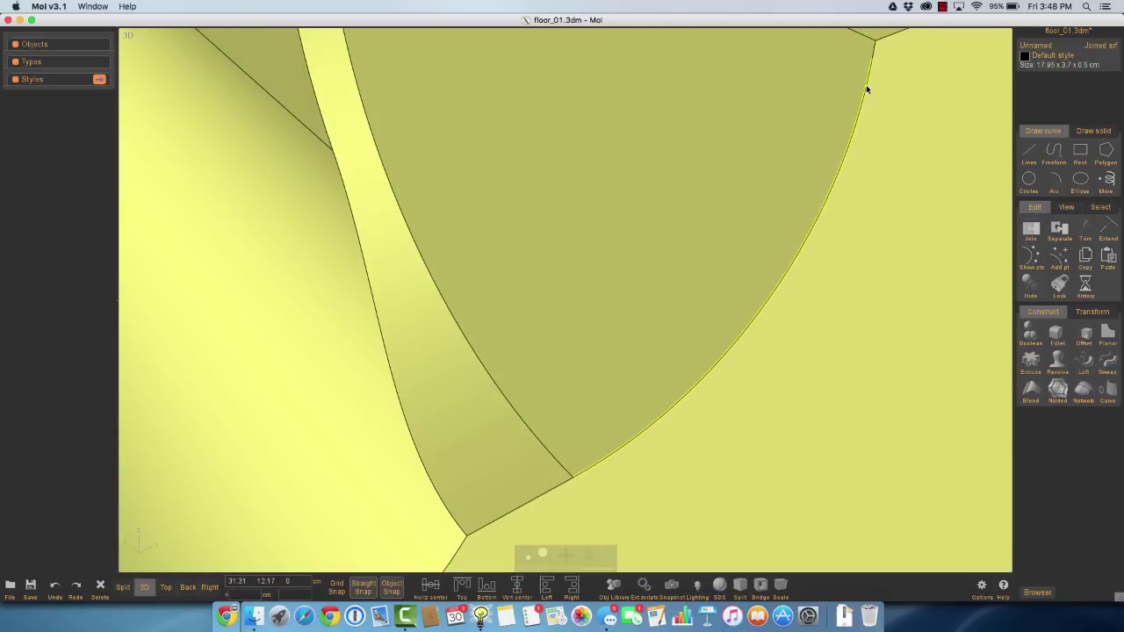
left_click(866, 85)
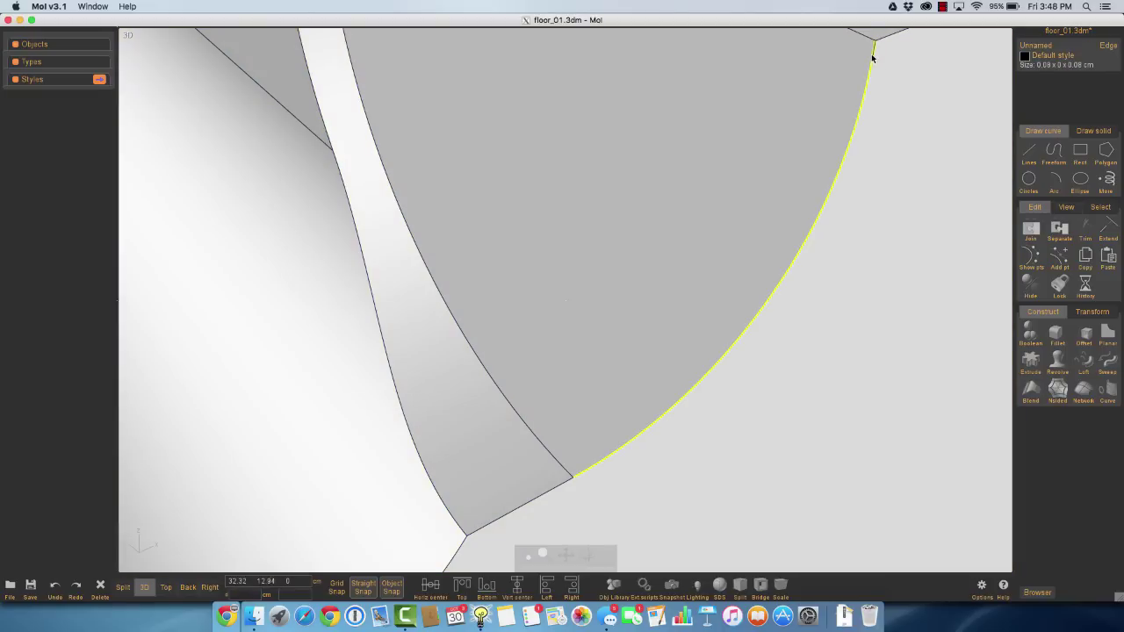
left_click(872, 55, "shift")
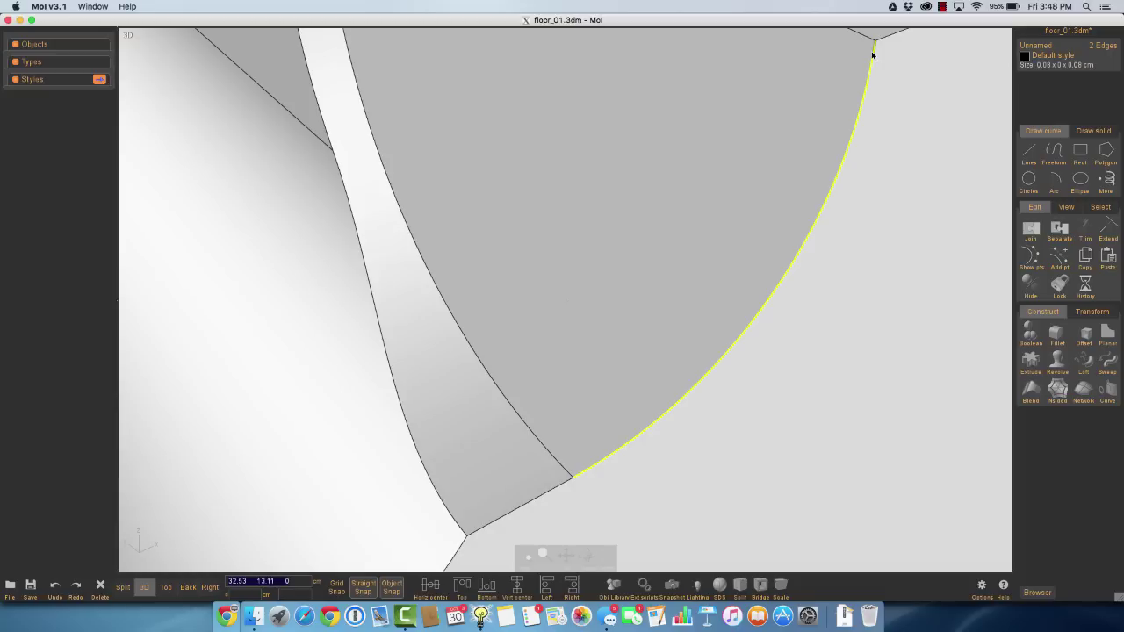
type("merge")
key("Return")
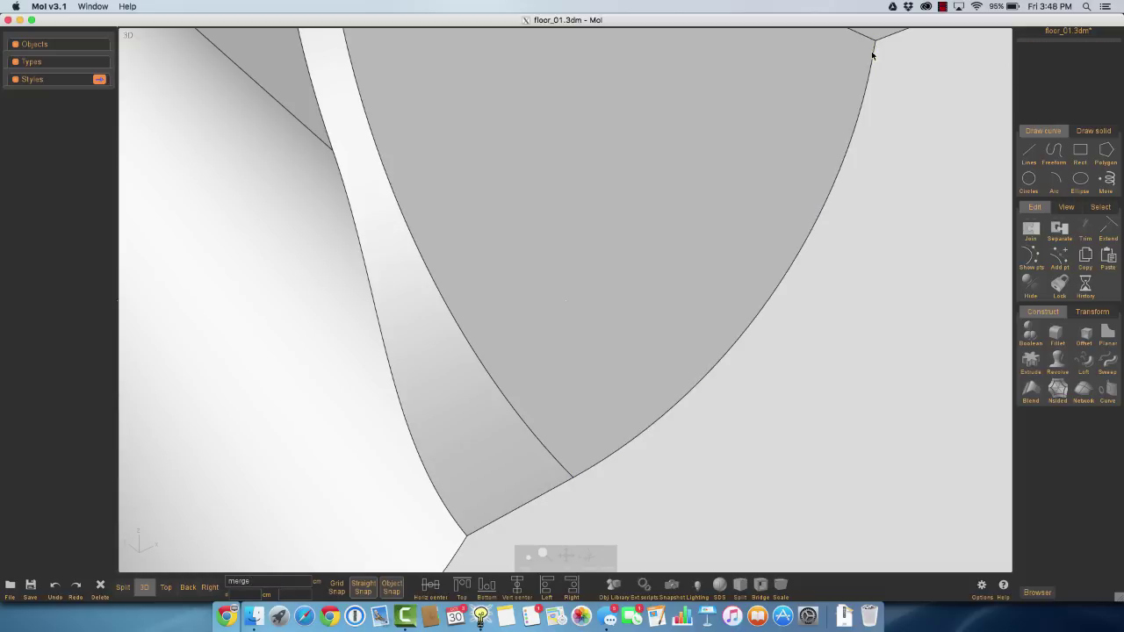
left_click(898, 194)
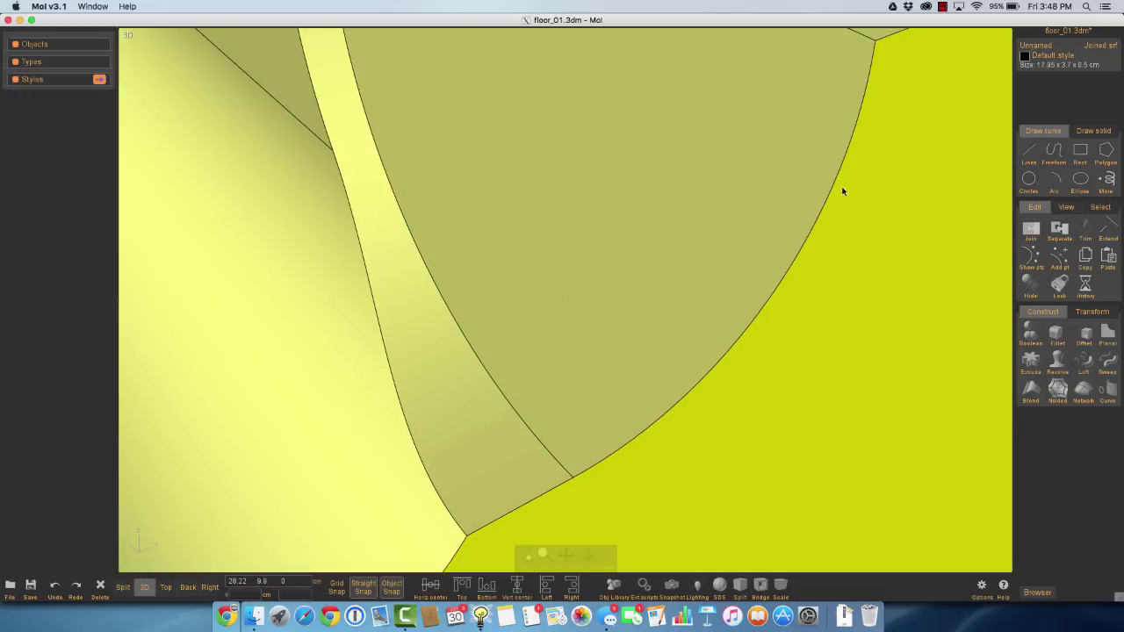
left_click(835, 190)
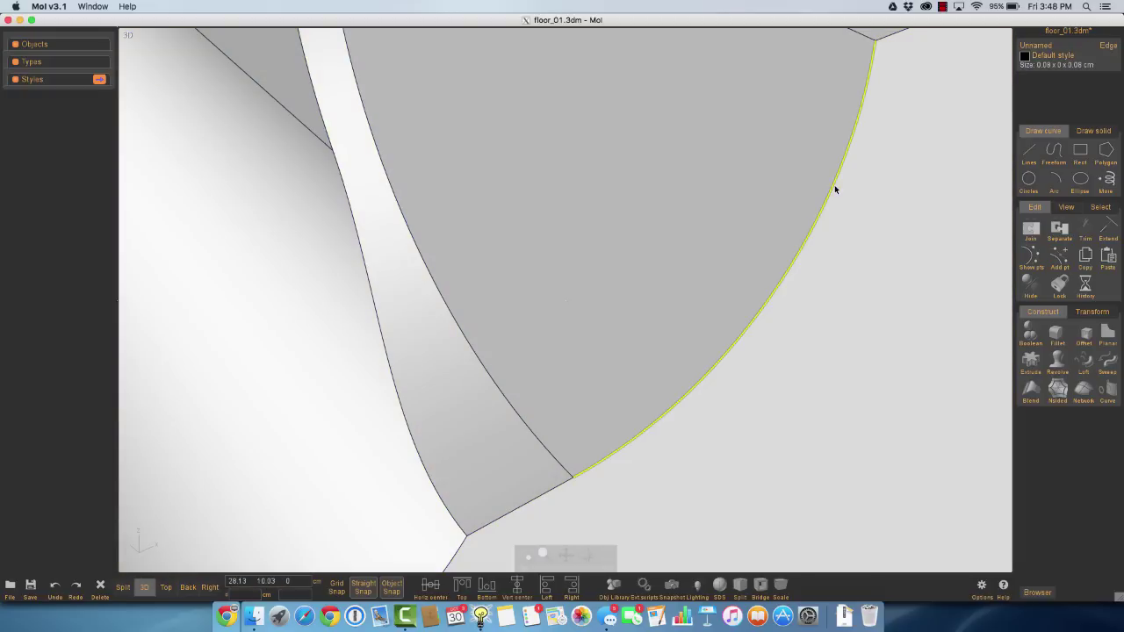
middle_click_drag(835, 190, 681, 223)
scroll(835, 190, "down", 2)
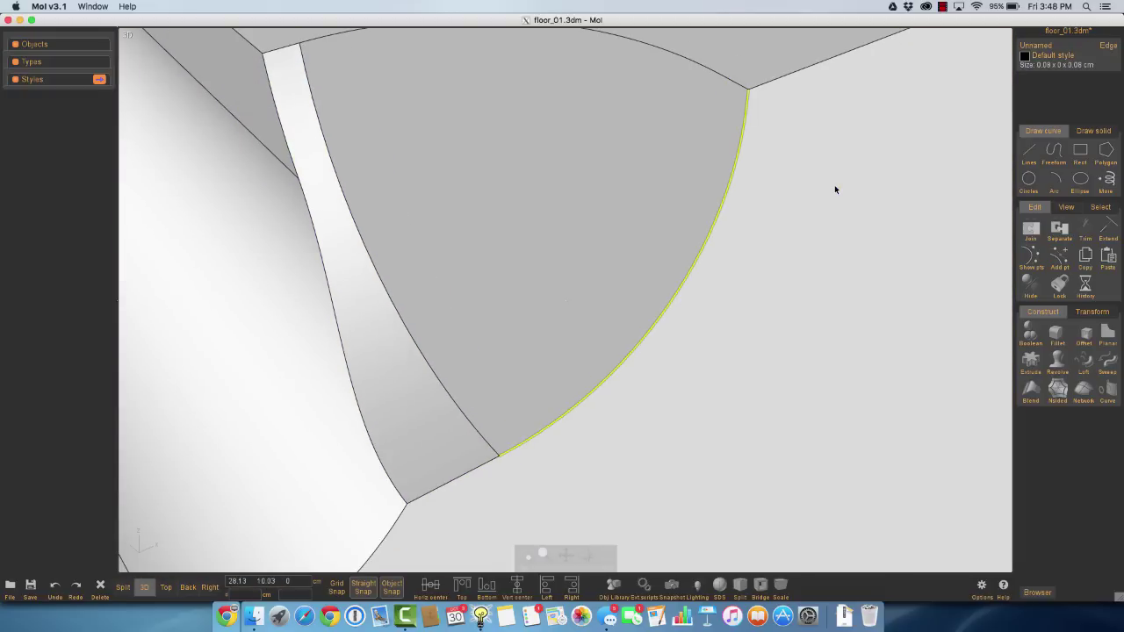
scroll(733, 199, "down", 2)
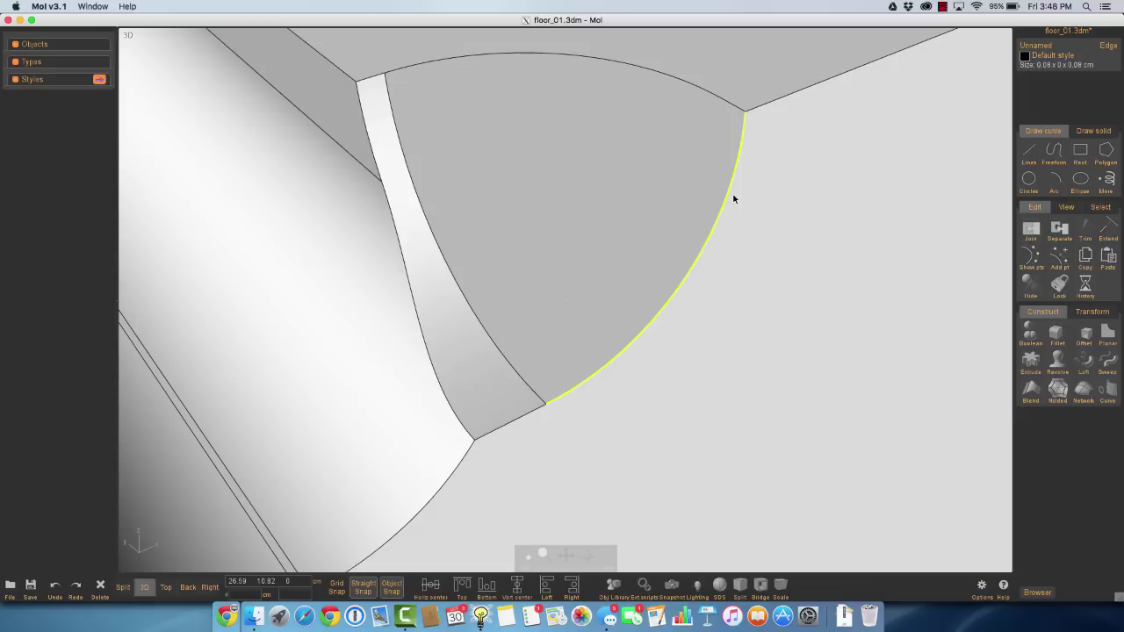
scroll(733, 198, "down", 3)
key("Escape")
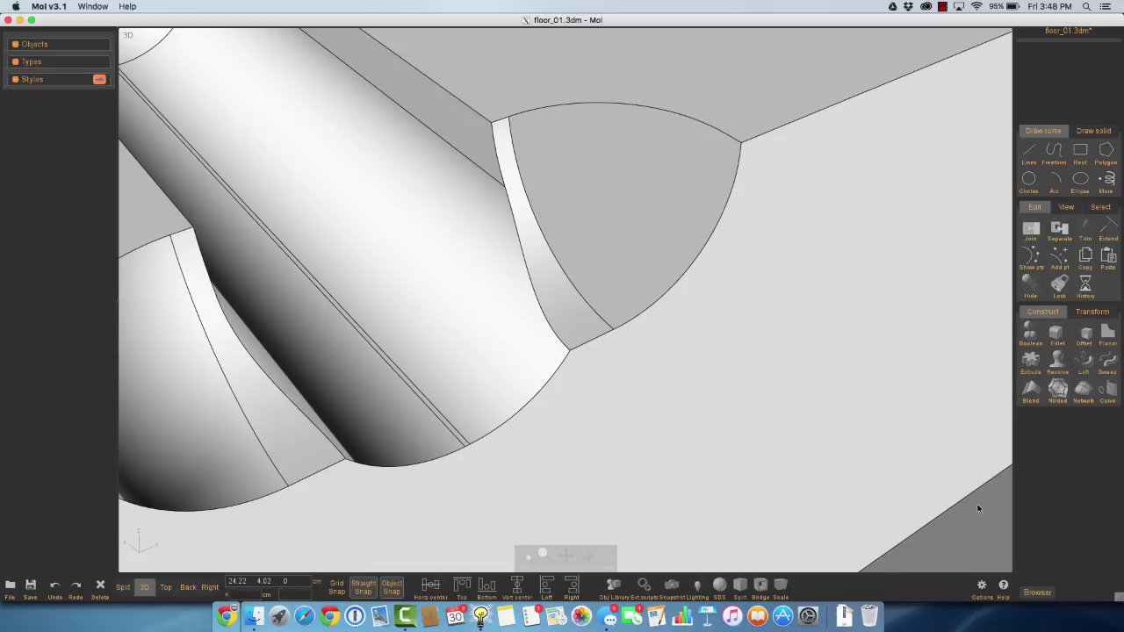
- Merge the curved edge of the opening on the board's top face with its tiny corner segment
left_click(760, 316)
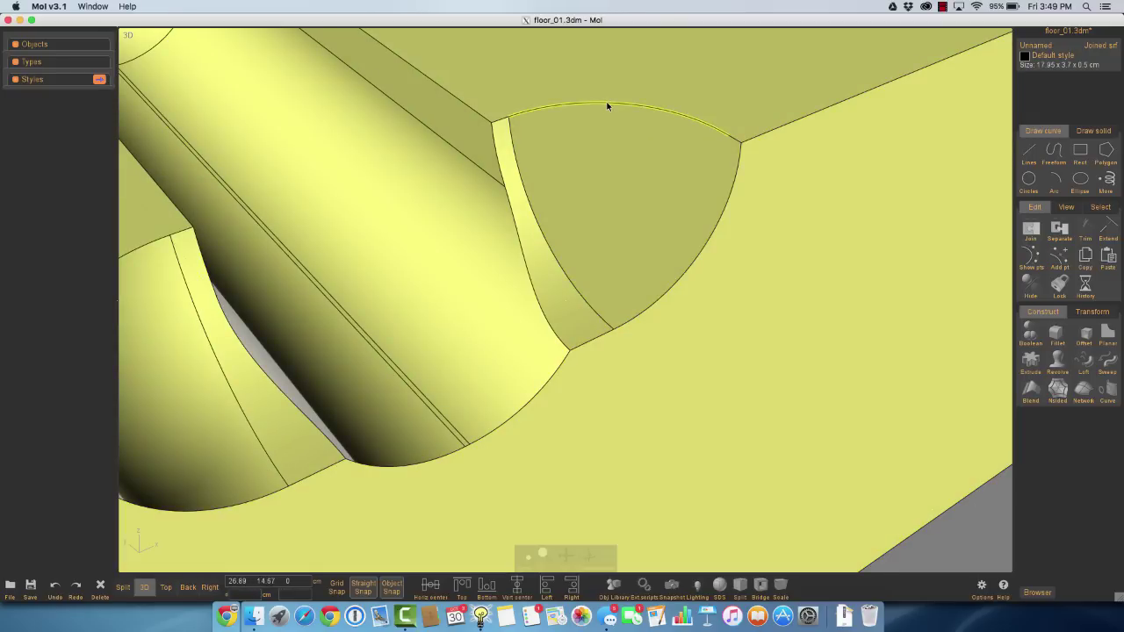
key("Escape")
left_click(732, 140)
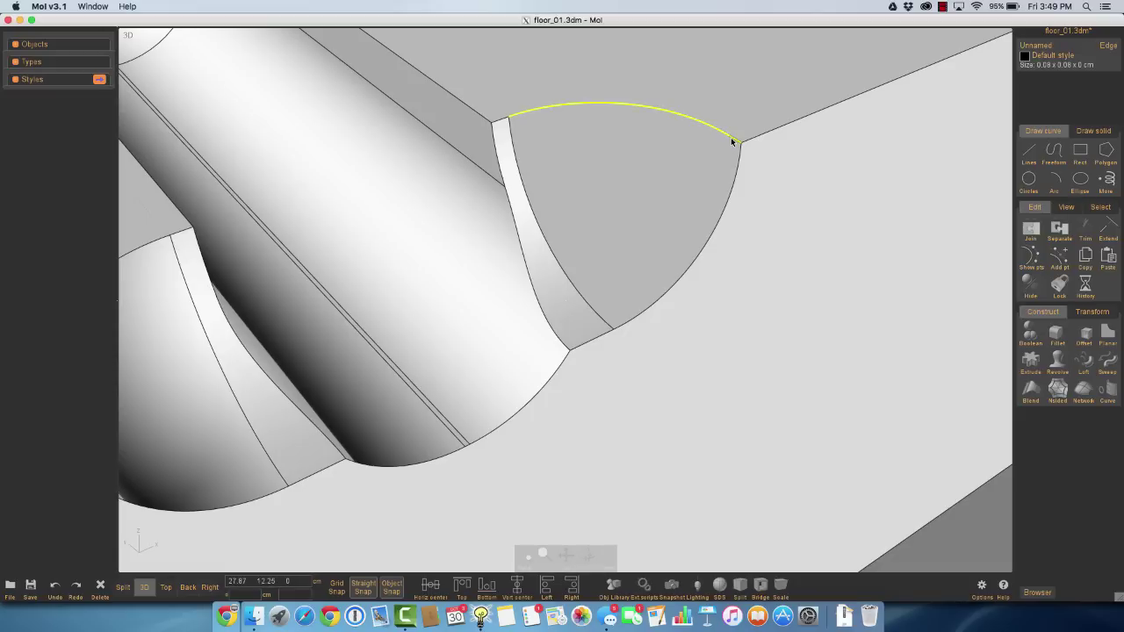
left_click(734, 141)
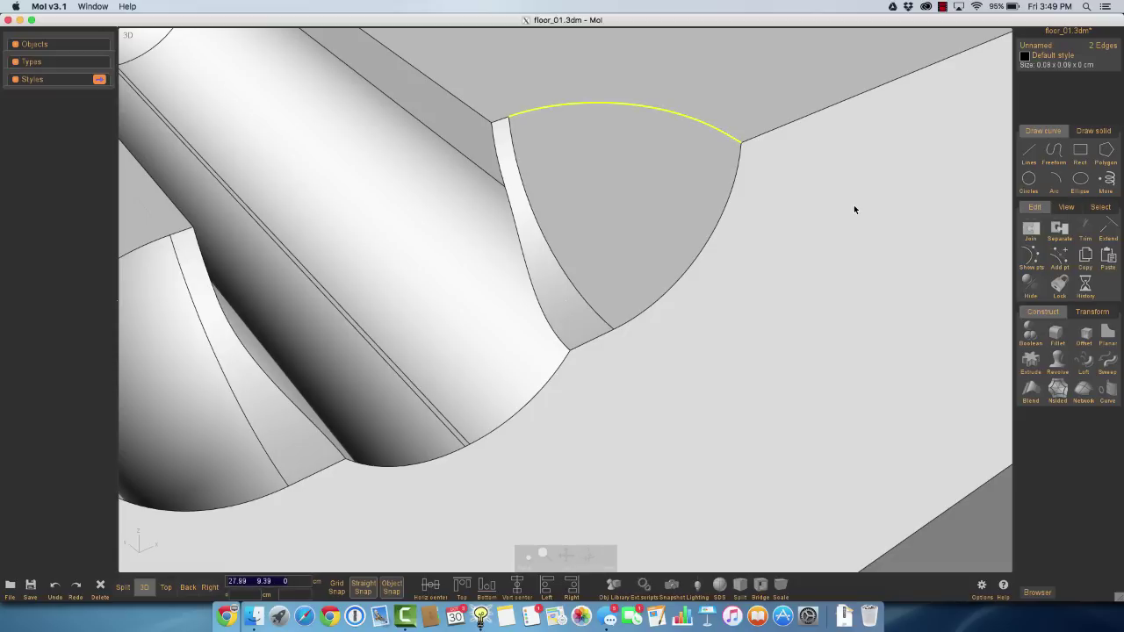
type("merge")
key("Return")
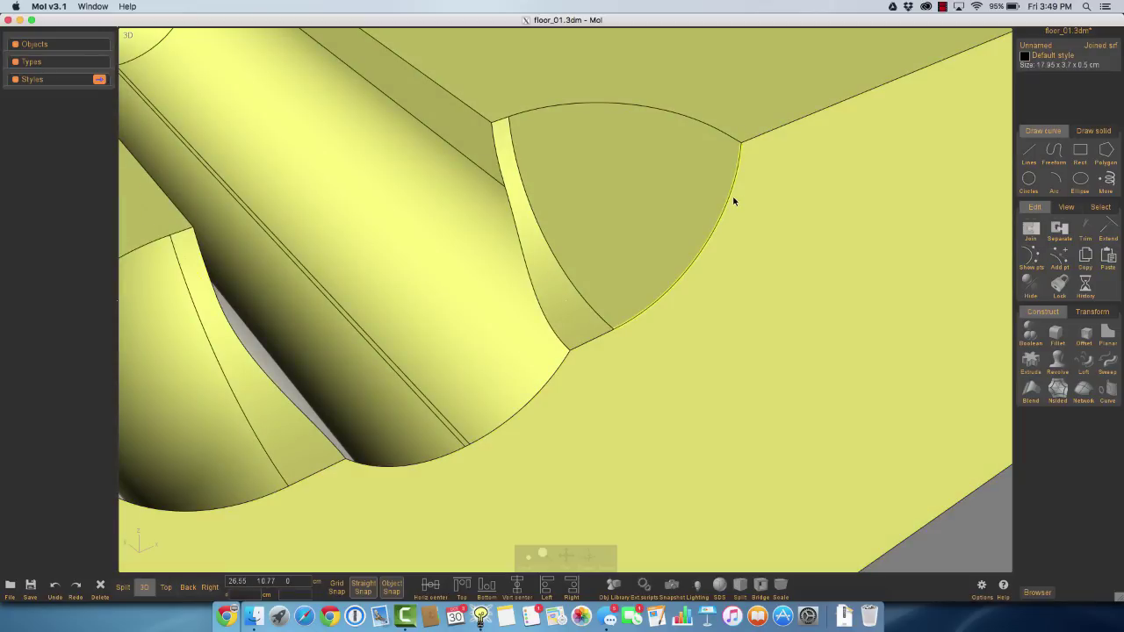
- Rebuild the missing cutout face as a Network surface in Normal mode from the three edges bounding the opening
left_click(734, 197)
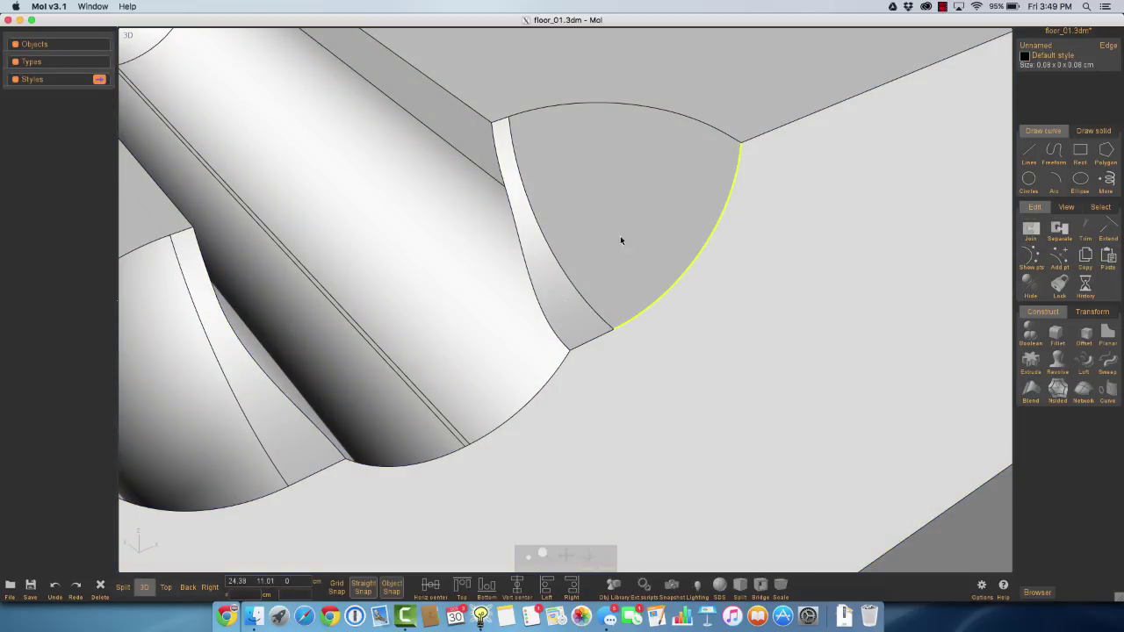
left_click(574, 288)
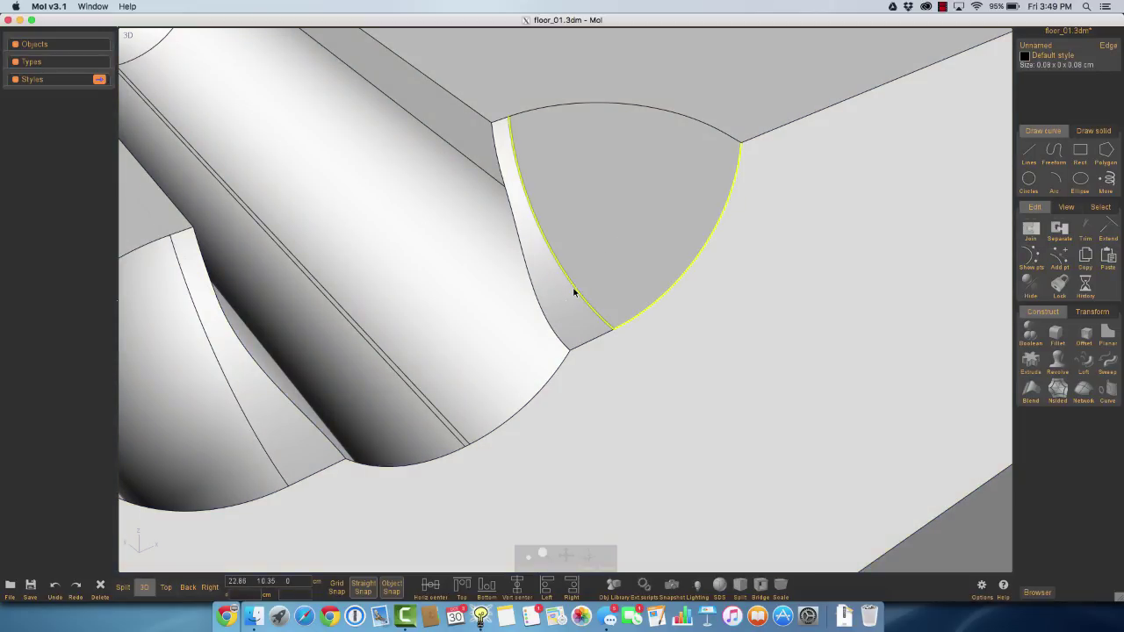
left_click(588, 103)
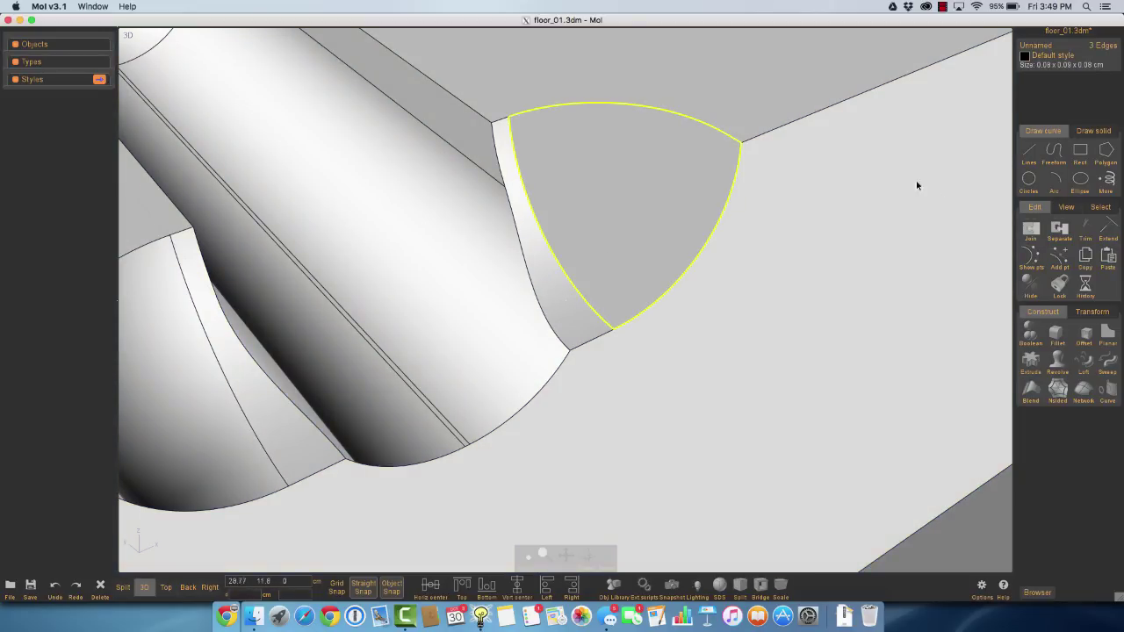
left_click(1082, 390)
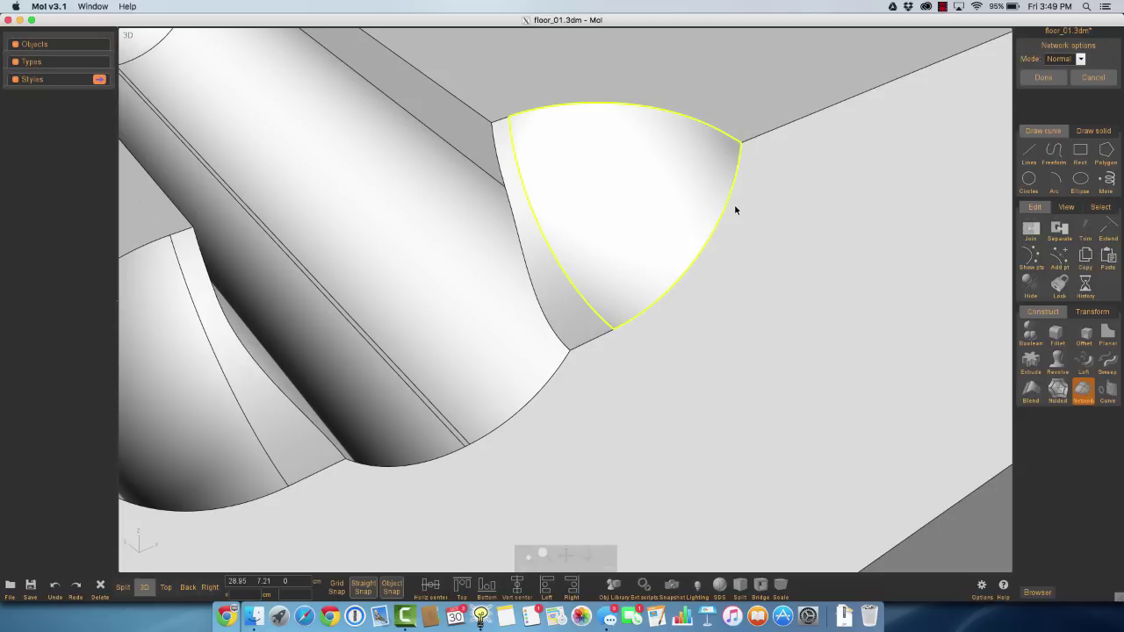
left_click(1043, 78)
left_click(1000, 504)
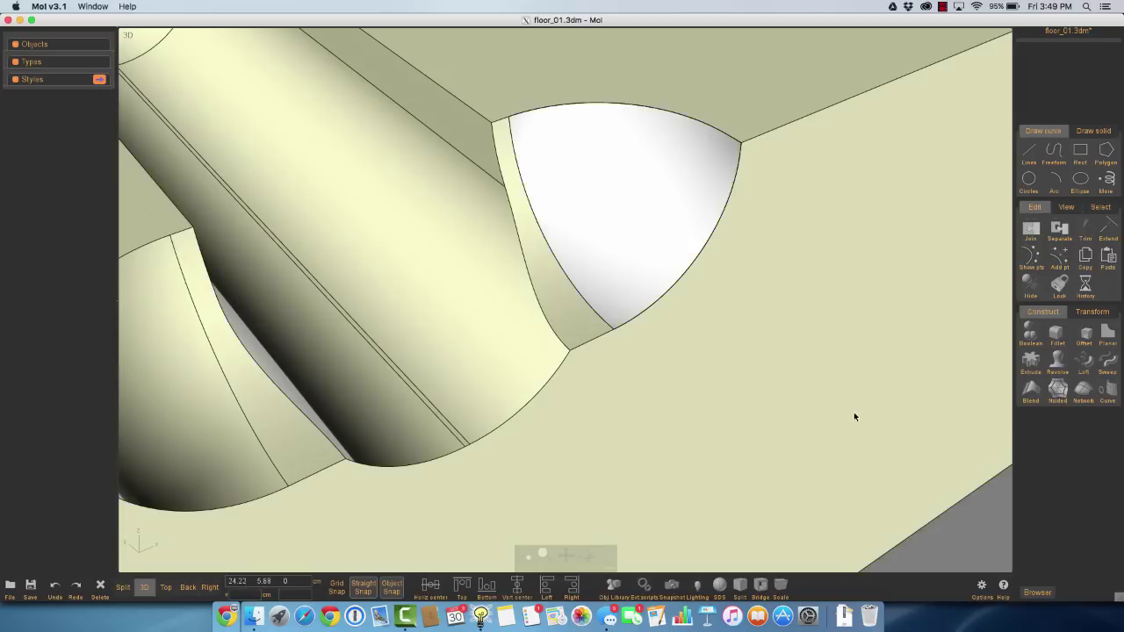
- Join the new network surface to the floor board body
left_click(814, 367)
left_click(665, 199)
key("ctrl+j")
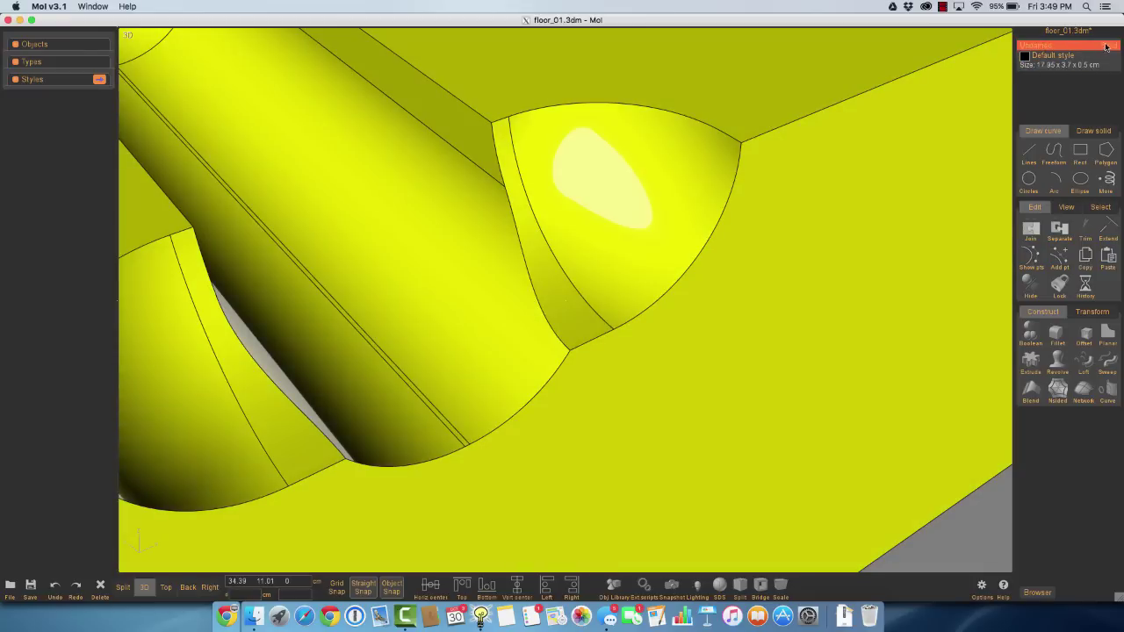
left_click(882, 255)
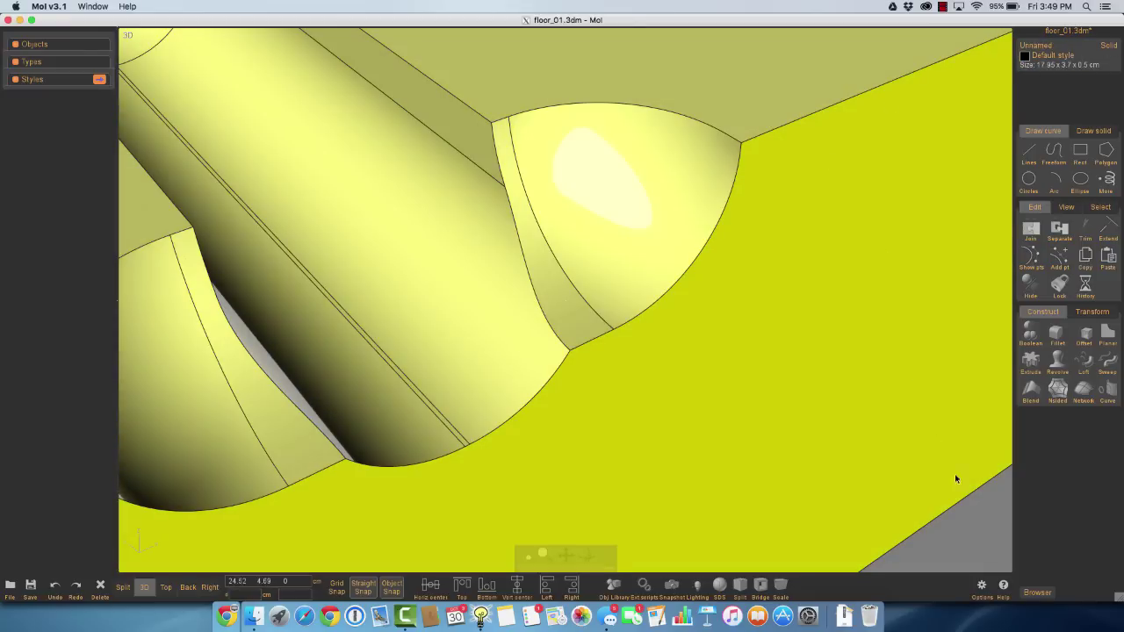
- Fillet the board's long upper front edge from the repaired cutout to the rounded corner
left_click(963, 496)
left_click(963, 499)
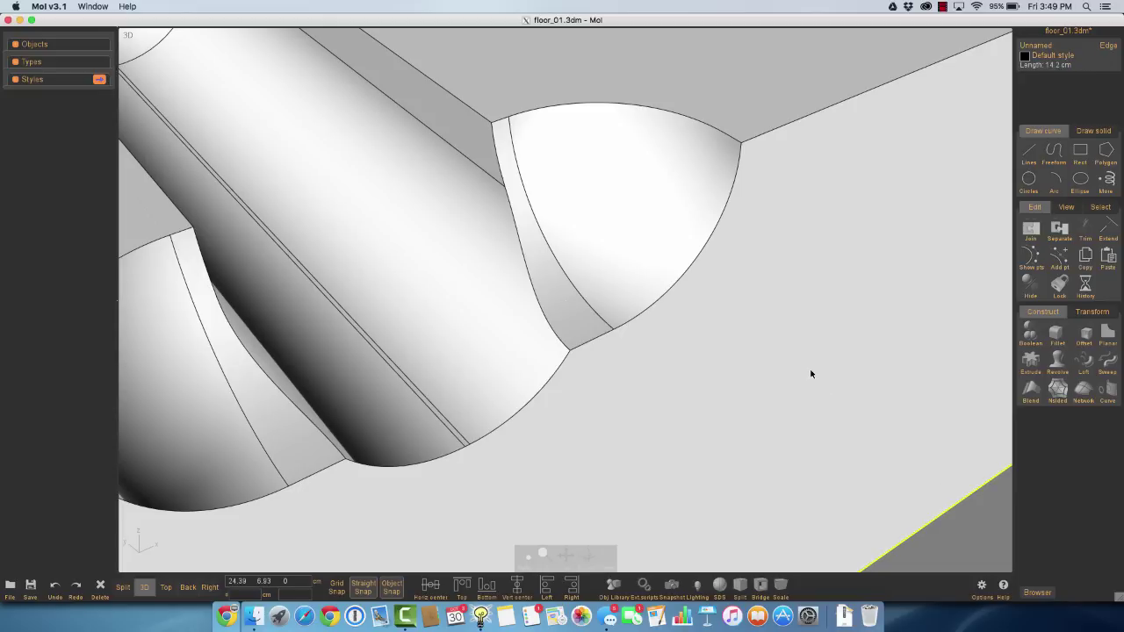
scroll(808, 369, "down", 10)
scroll(802, 363, "up", 2)
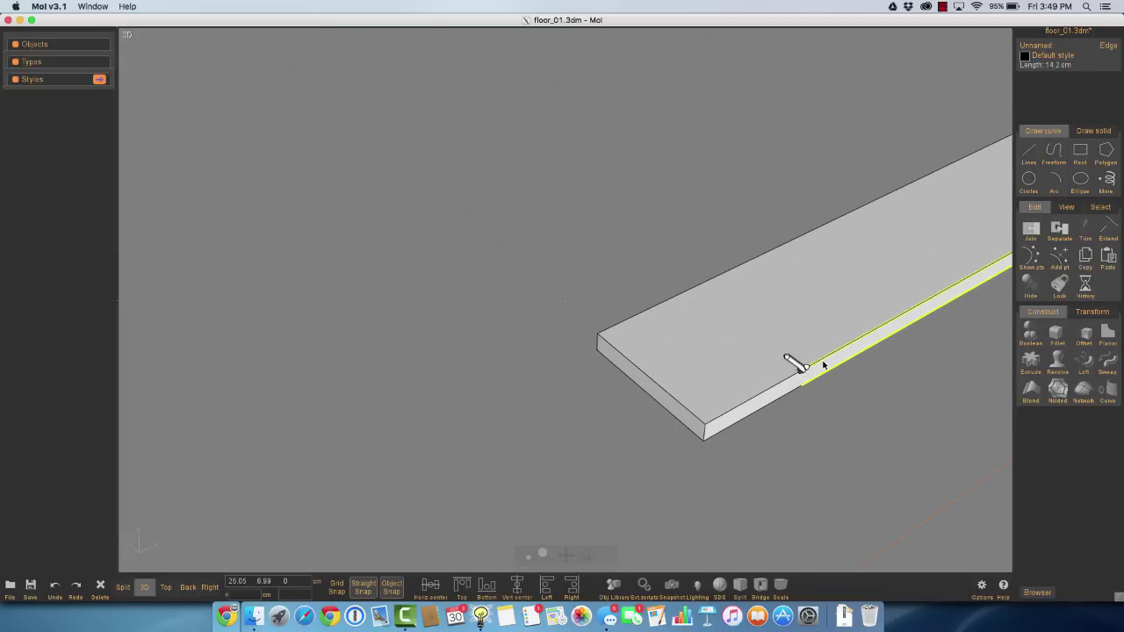
left_click(823, 365)
key("z")
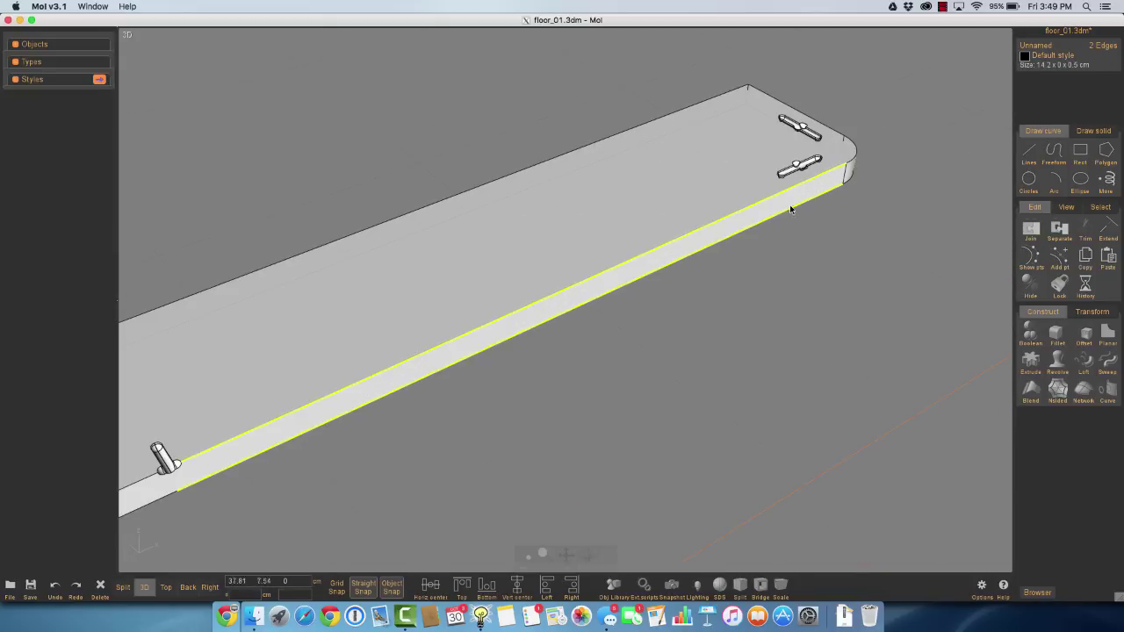
left_click(850, 157)
left_click(826, 126)
right_click(880, 96)
left_click(1043, 112)
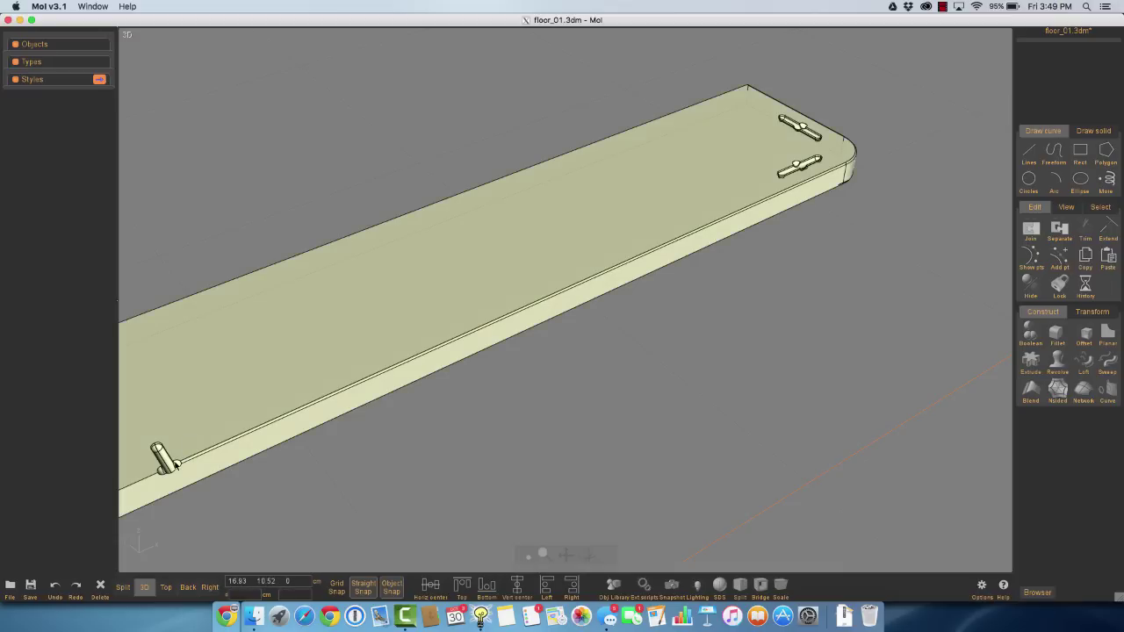
scroll(174, 465, "up", 5)
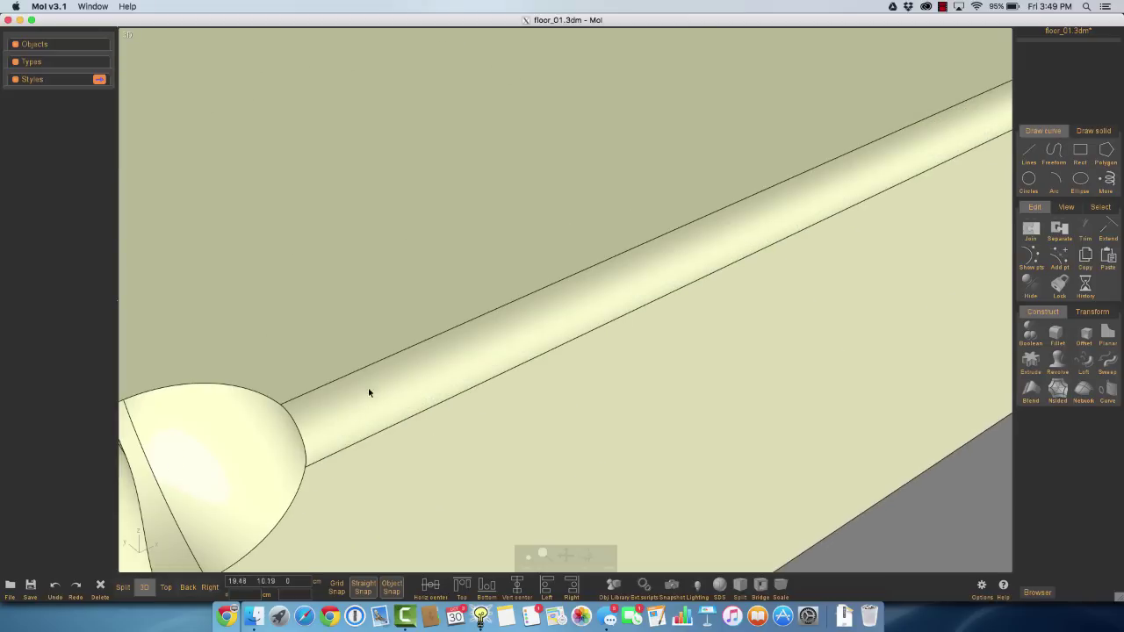